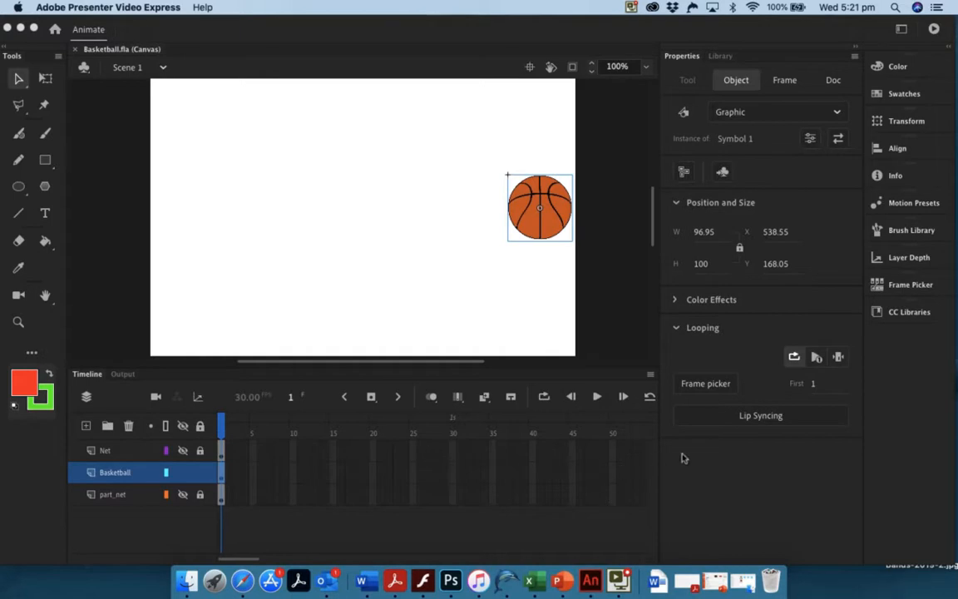
Step: Set the timeline's frame view to Standard
left_click(651, 376)
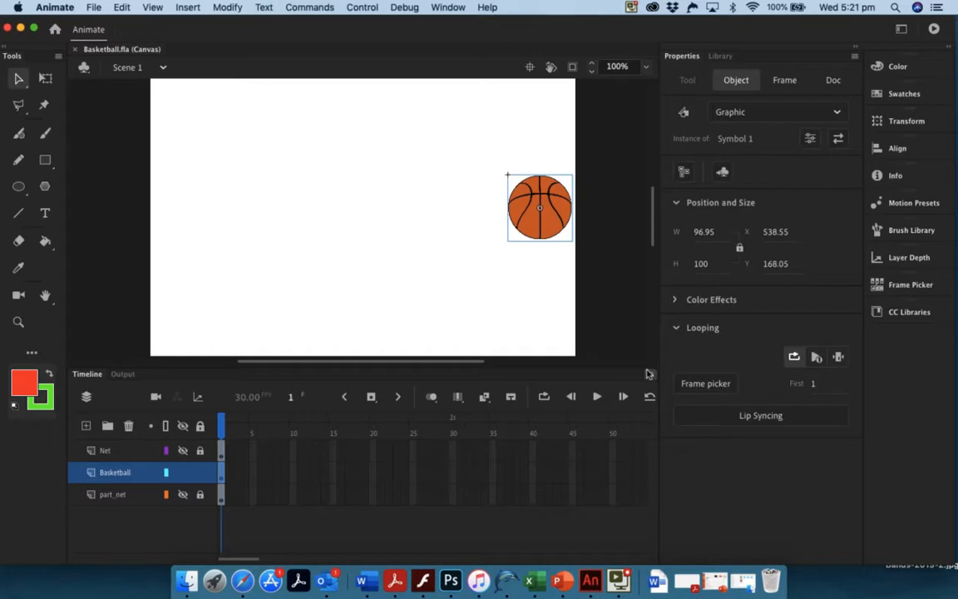
left_click(649, 374)
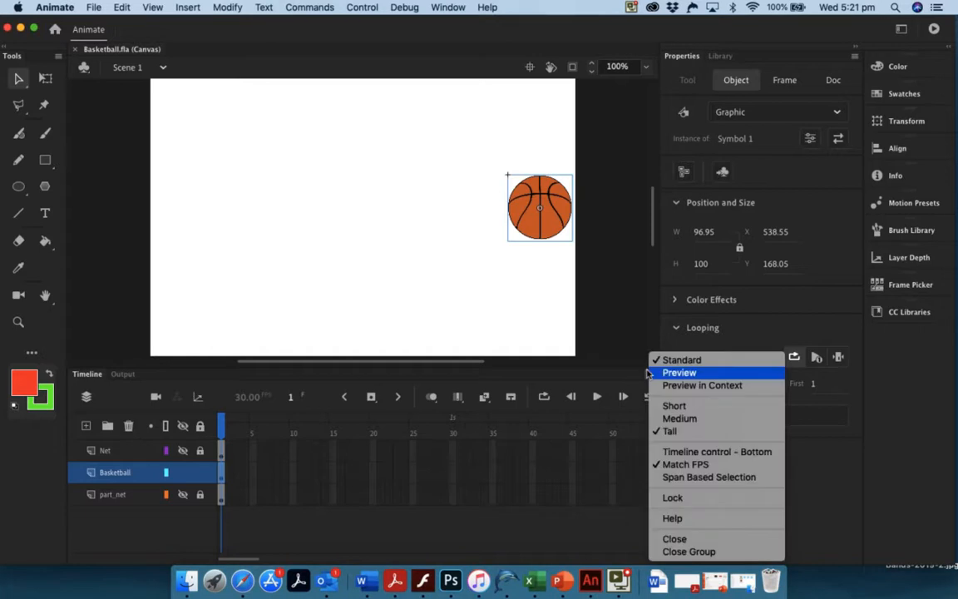
left_click(689, 361)
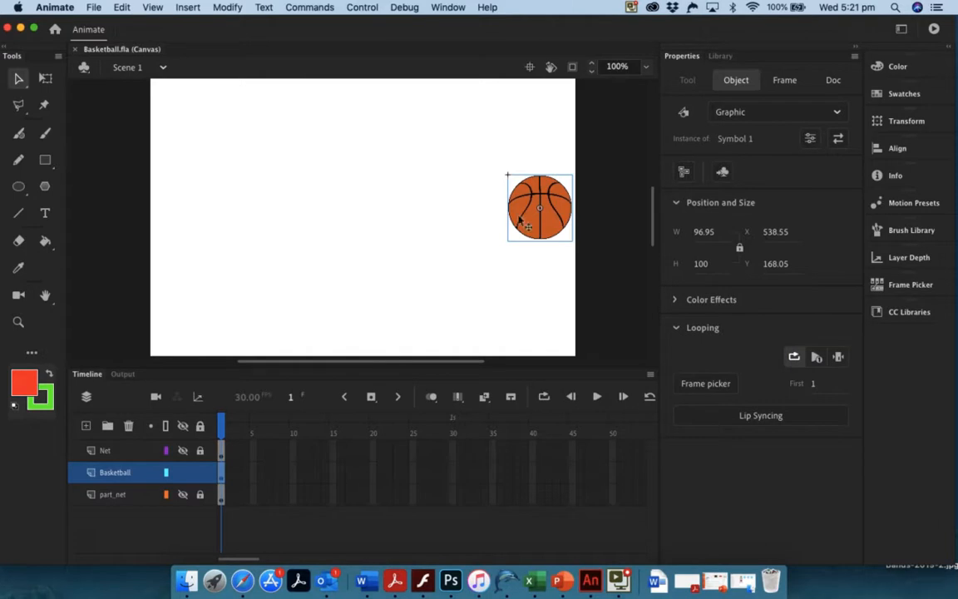
Step: Extend the Basketball layer to frame 50 by inserting a frame, and create a motion tween on that span
left_click(611, 474)
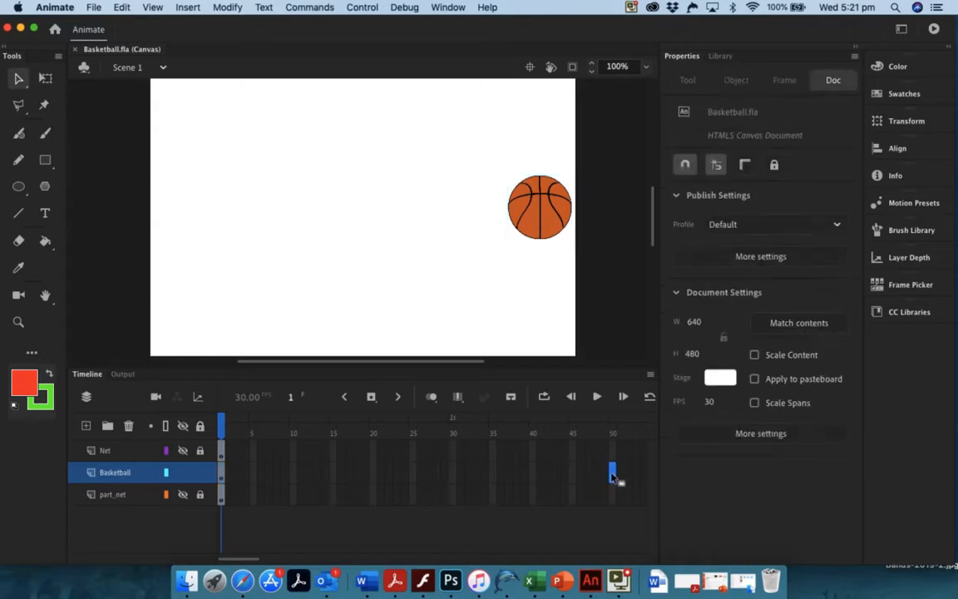
left_click(187, 8)
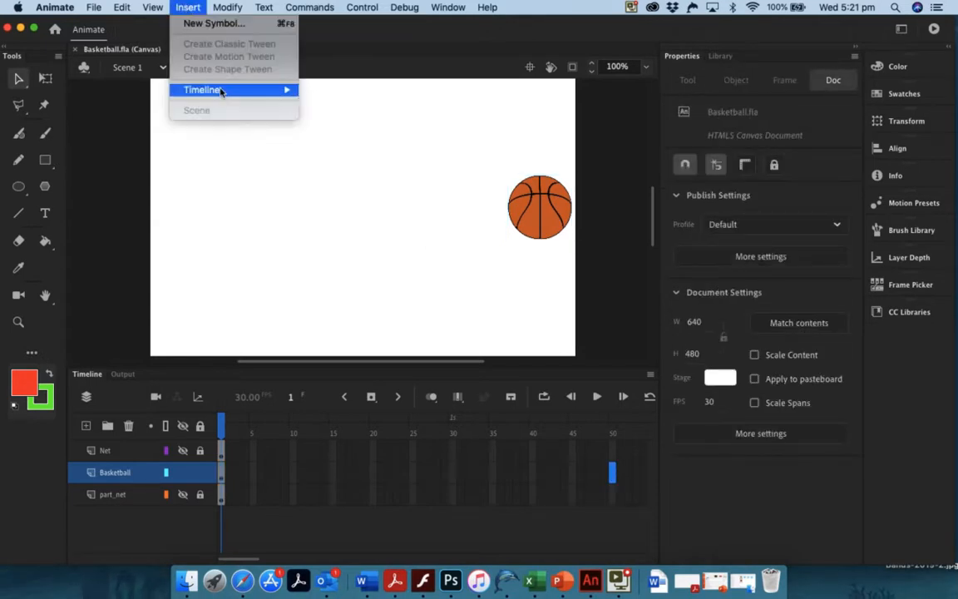
mouse_move(222, 89)
left_click(336, 124)
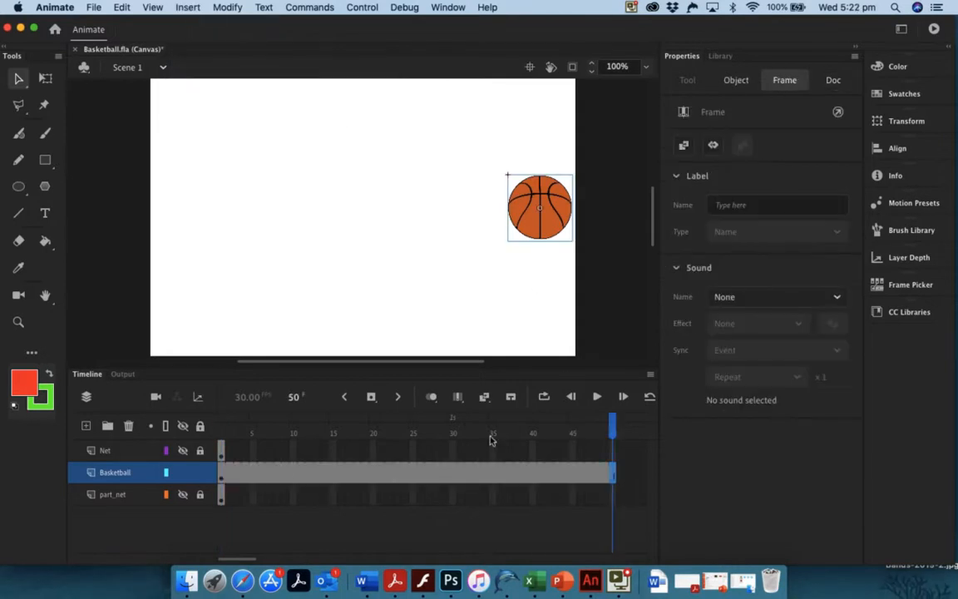
right_click(232, 475)
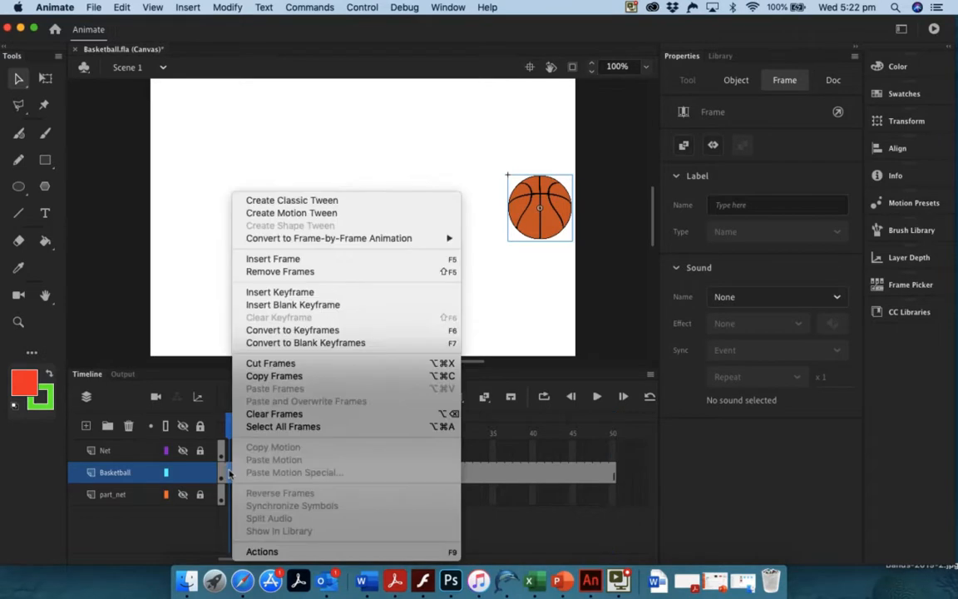
left_click(283, 213)
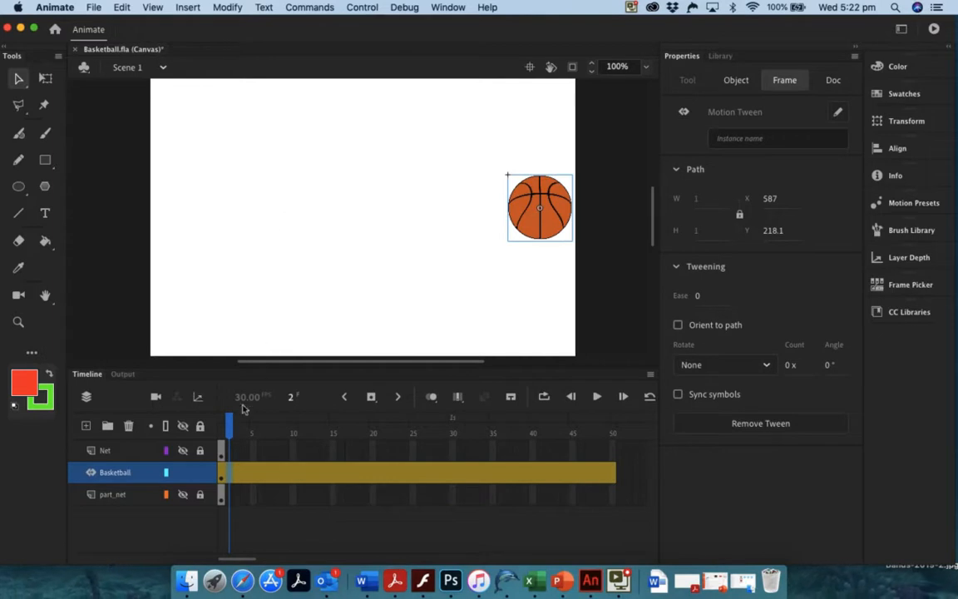
Step: At frame 50, move the basketball across to the stage's left edge, at about X 7, Y 154, and play the tween
left_click_drag(232, 426, 651, 394)
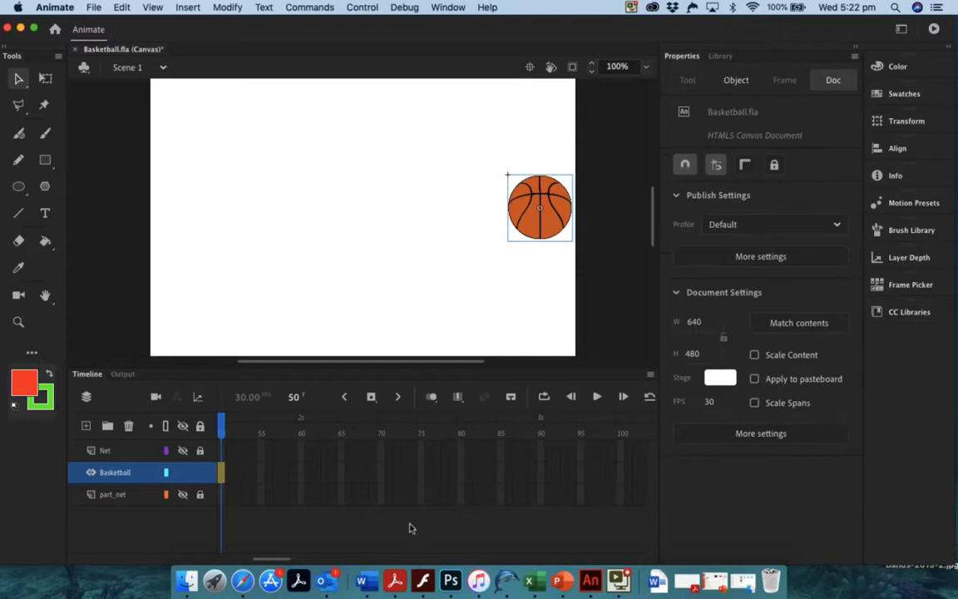
scroll(373, 491, "left", 5)
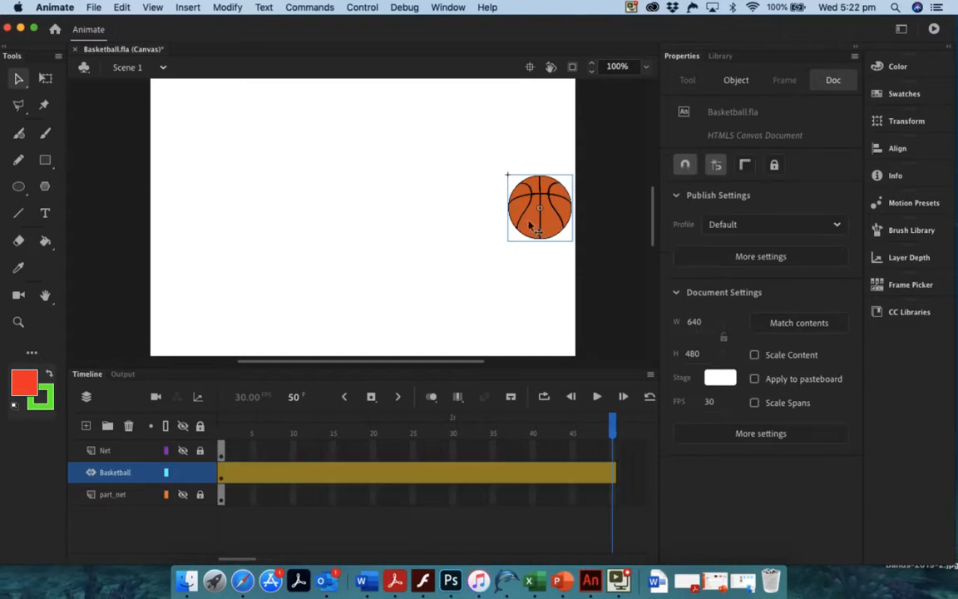
left_click_drag(530, 226, 178, 218)
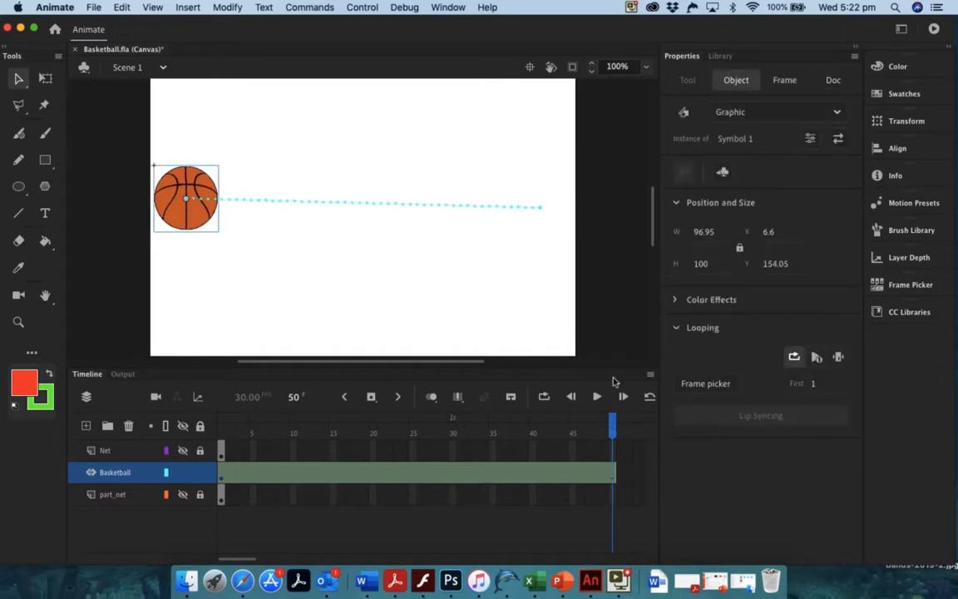
left_click(596, 397)
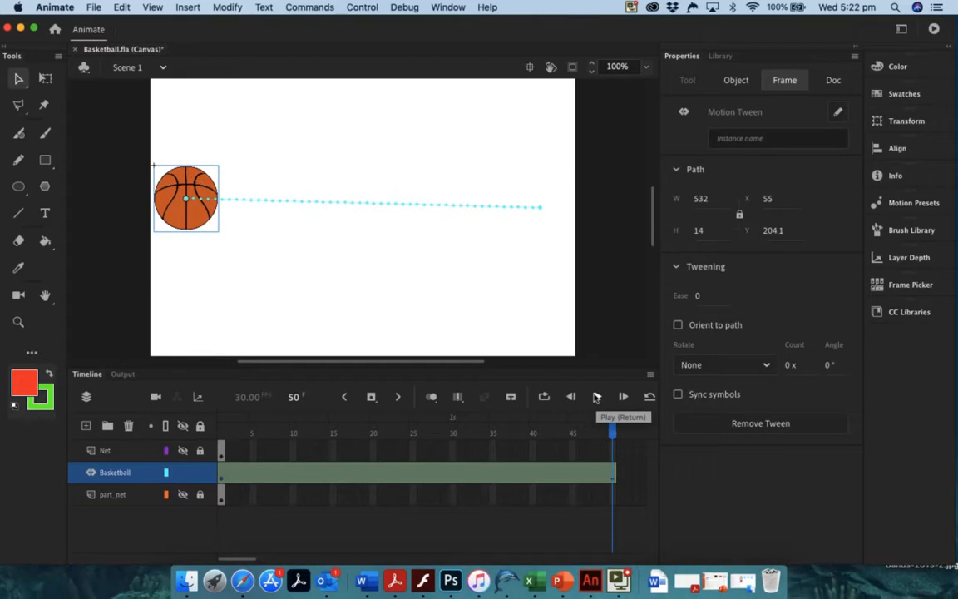
Step: From frame 1, bend the middle of the motion path down into a deep curve near the stage's bottom and play it
left_click_drag(613, 427, 200, 429)
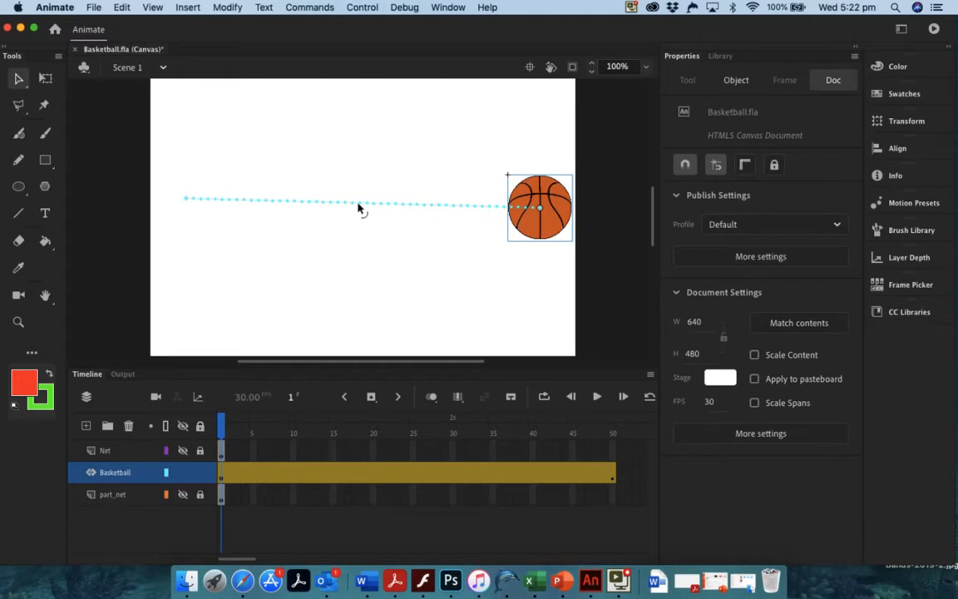
left_click_drag(359, 208, 366, 344)
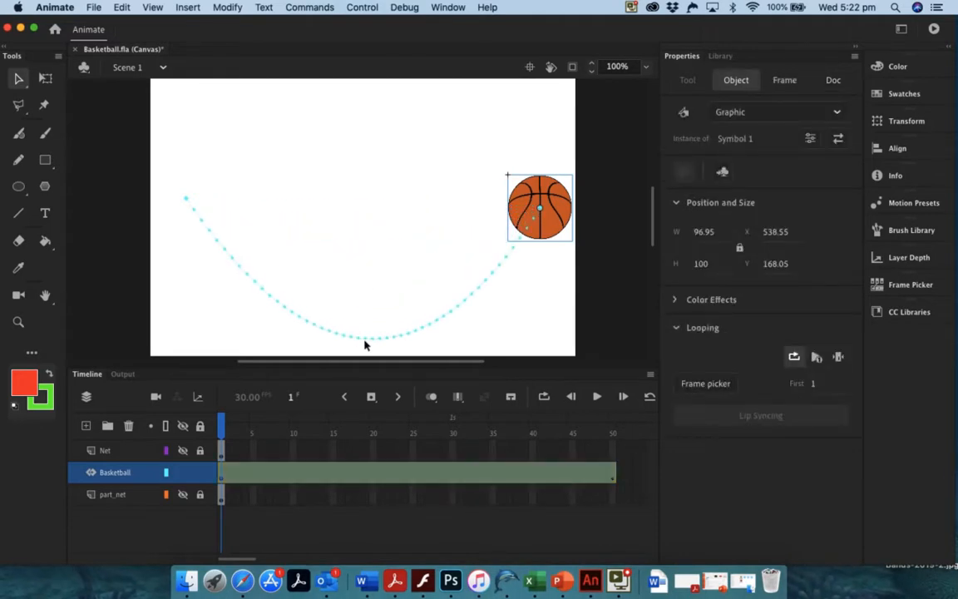
left_click(596, 397)
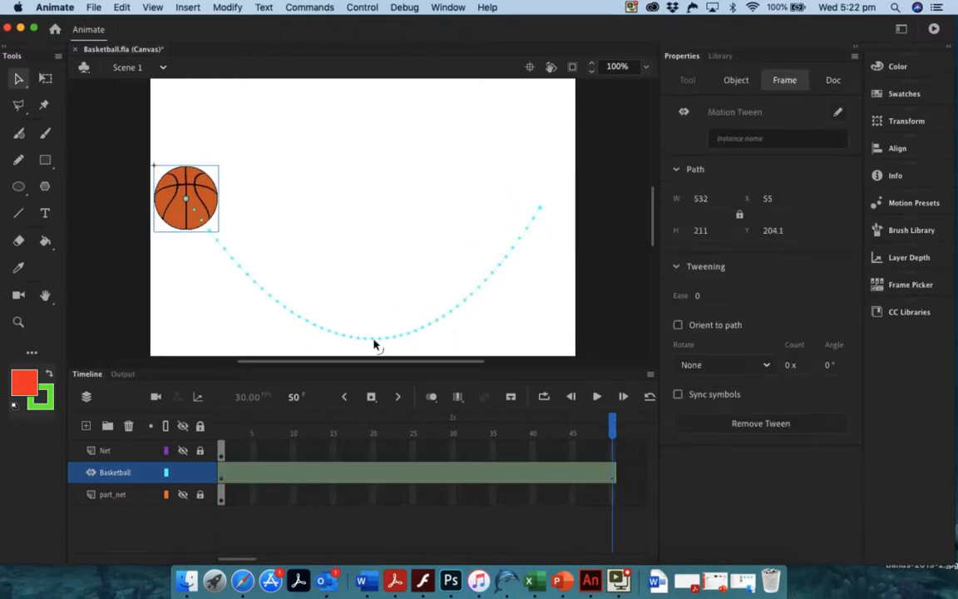
Step: Try the motion path as a high arch near the stage's top, play it, and straighten the path again
left_click_drag(374, 344, 359, 92)
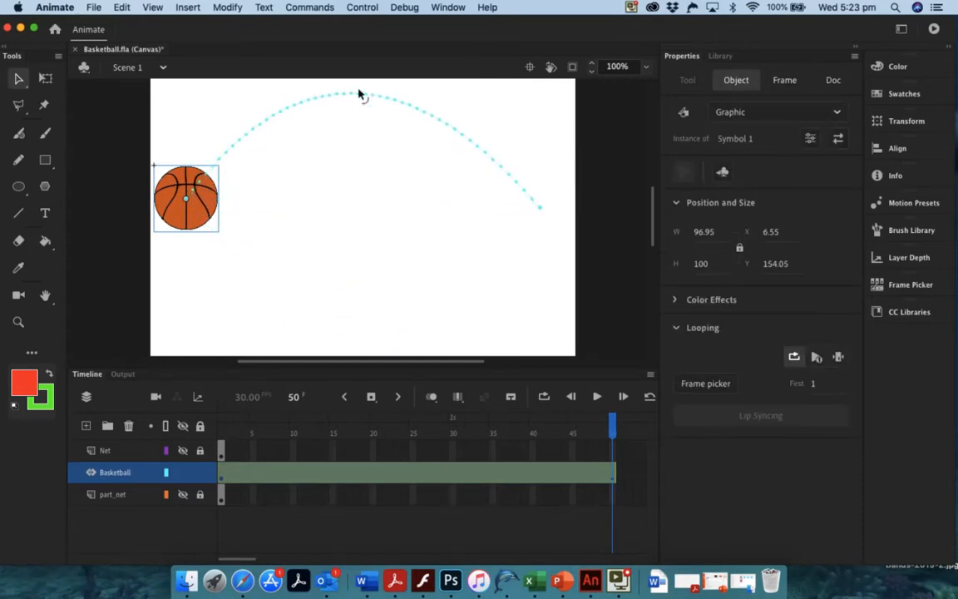
left_click(597, 397)
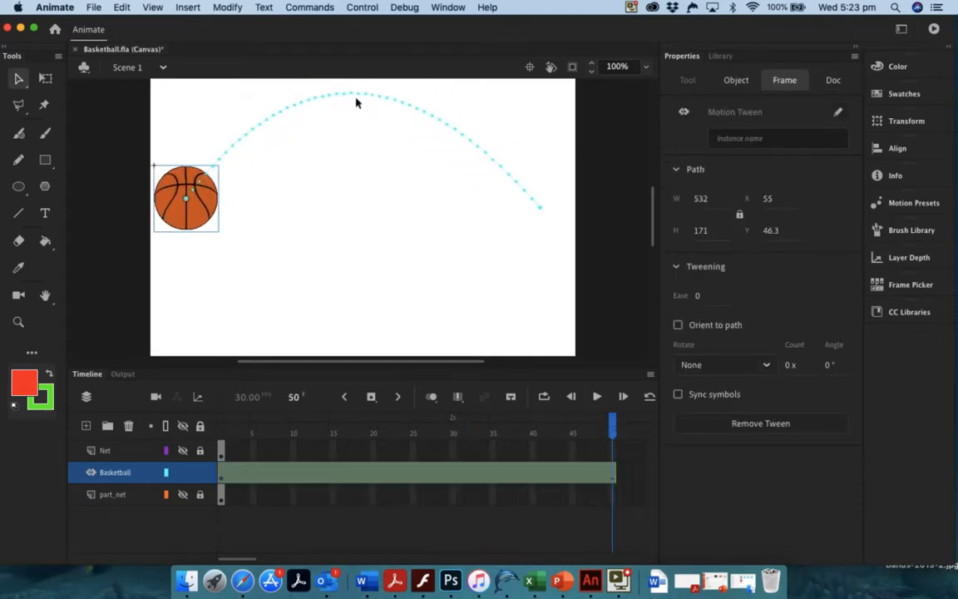
left_click_drag(357, 96, 368, 208)
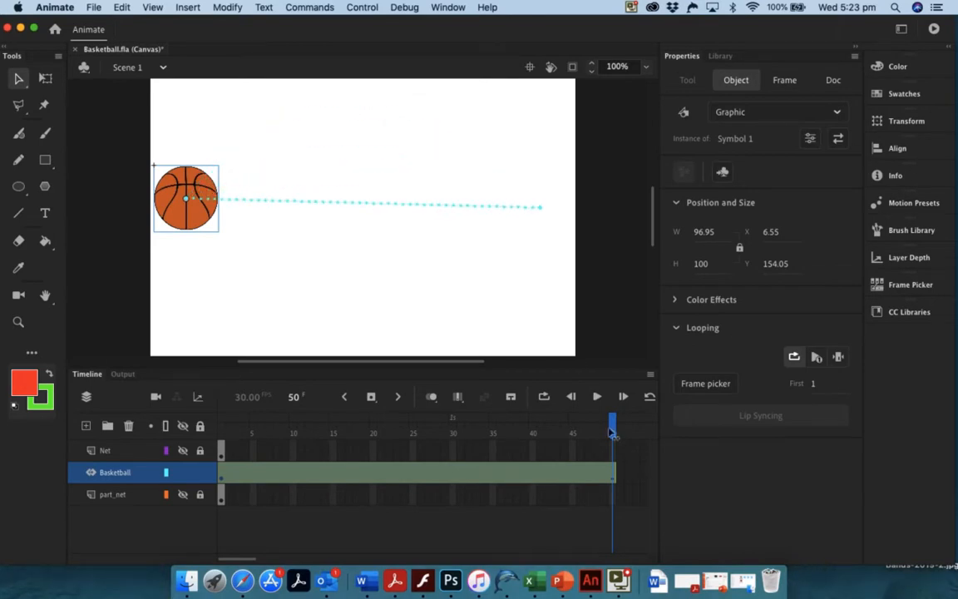
Step: At frame 25, move the basketball straight down to the stage's bottom centre, at about X 278, Y 341, and scrub through the motion
left_click_drag(611, 430, 413, 430)
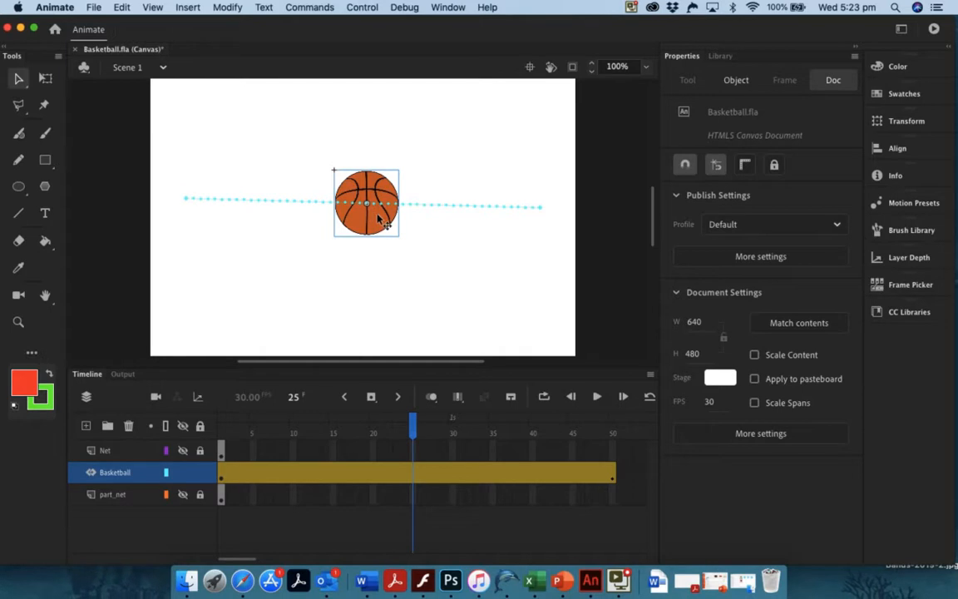
left_click_drag(375, 217, 374, 332)
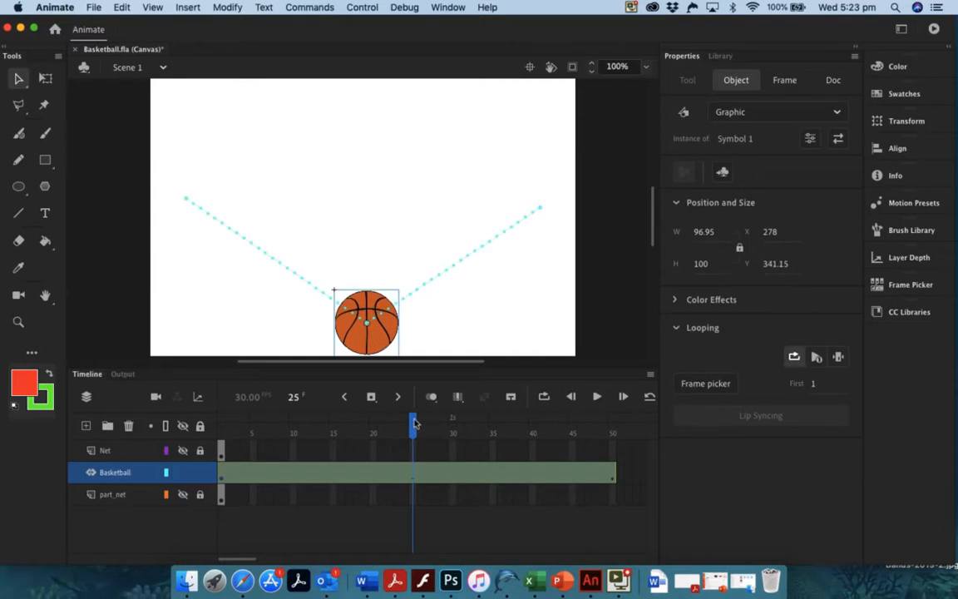
left_click_drag(387, 421, 359, 421)
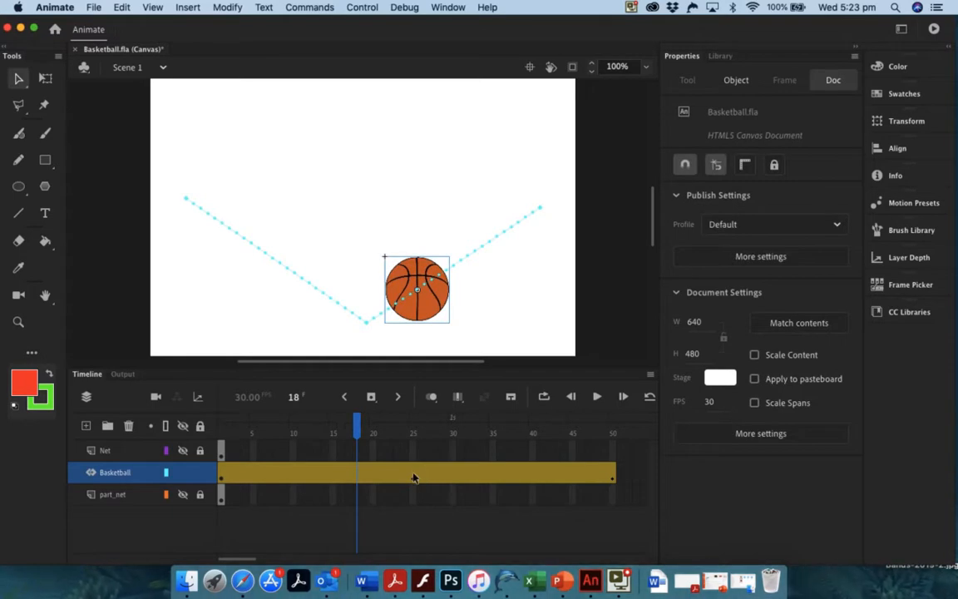
left_click(357, 429)
left_click_drag(357, 428, 416, 424)
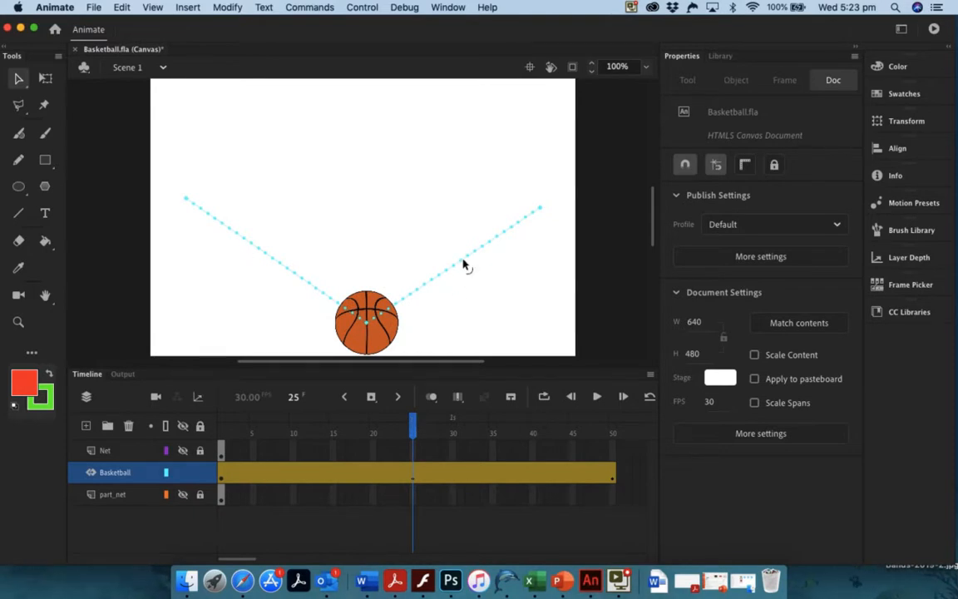
Step: Curve both halves of the V-shaped motion path upward into bounce arcs and play the animation from frame 1
left_click_drag(463, 264, 447, 246)
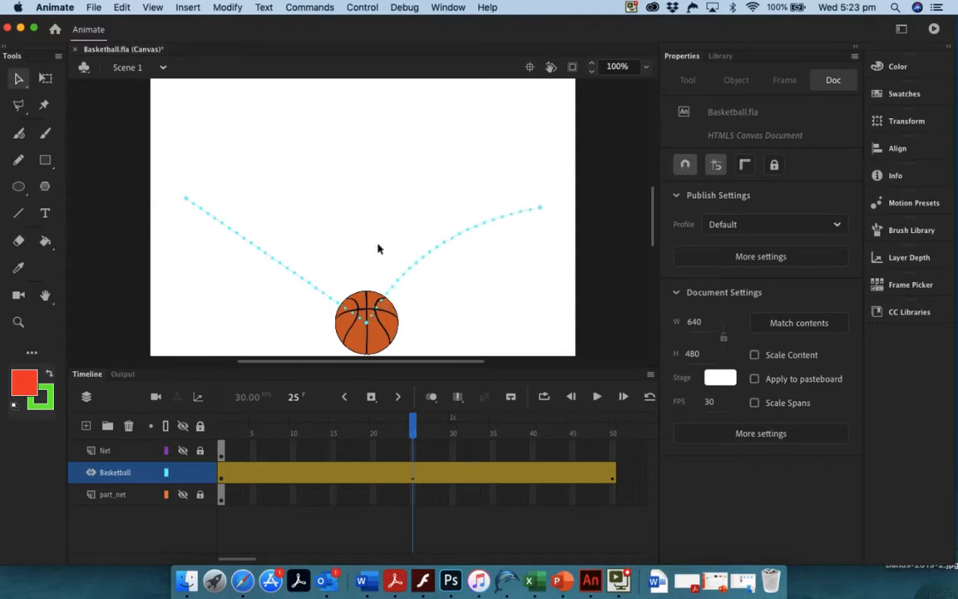
left_click_drag(268, 258, 285, 238)
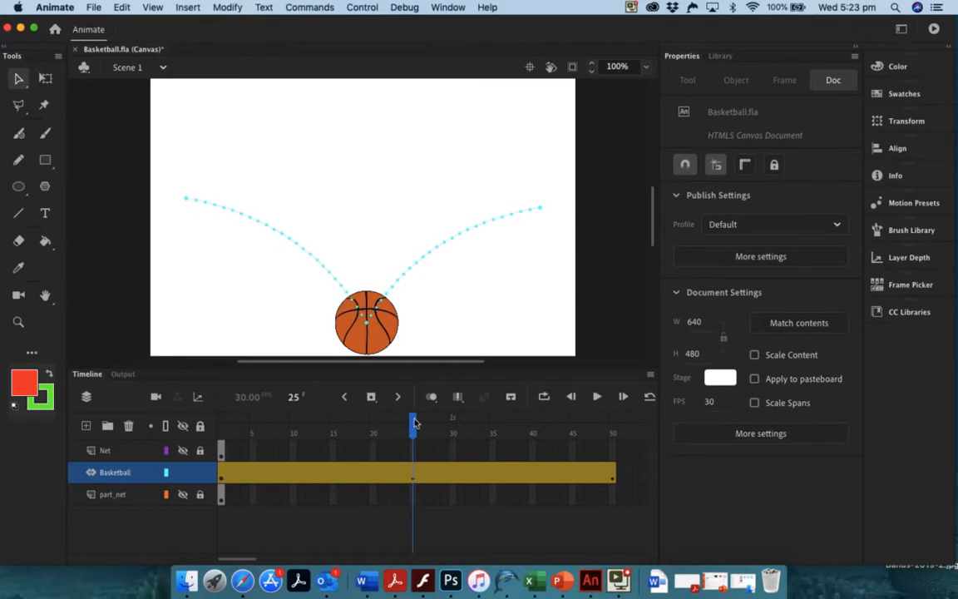
left_click_drag(415, 424, 177, 383)
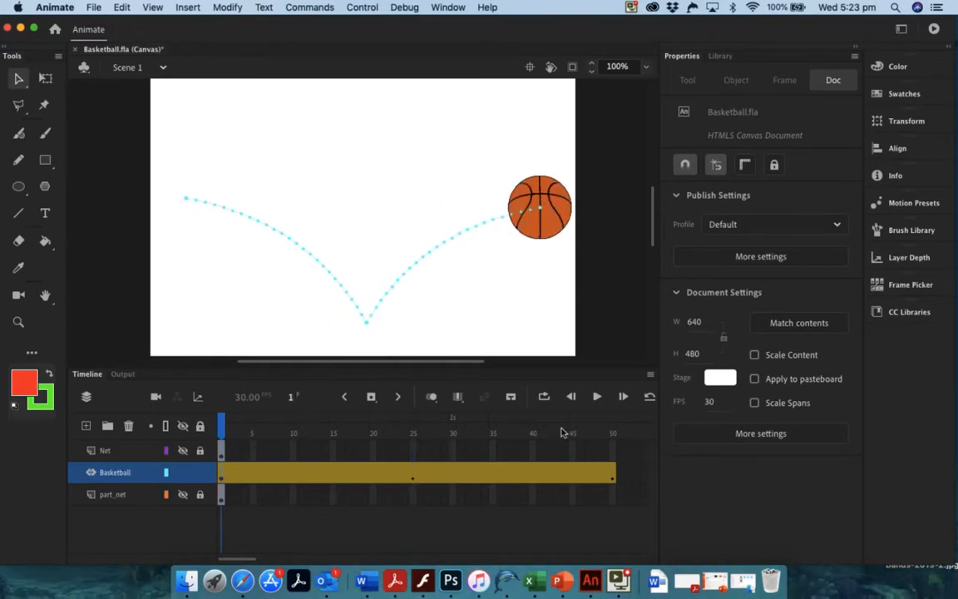
left_click(596, 397)
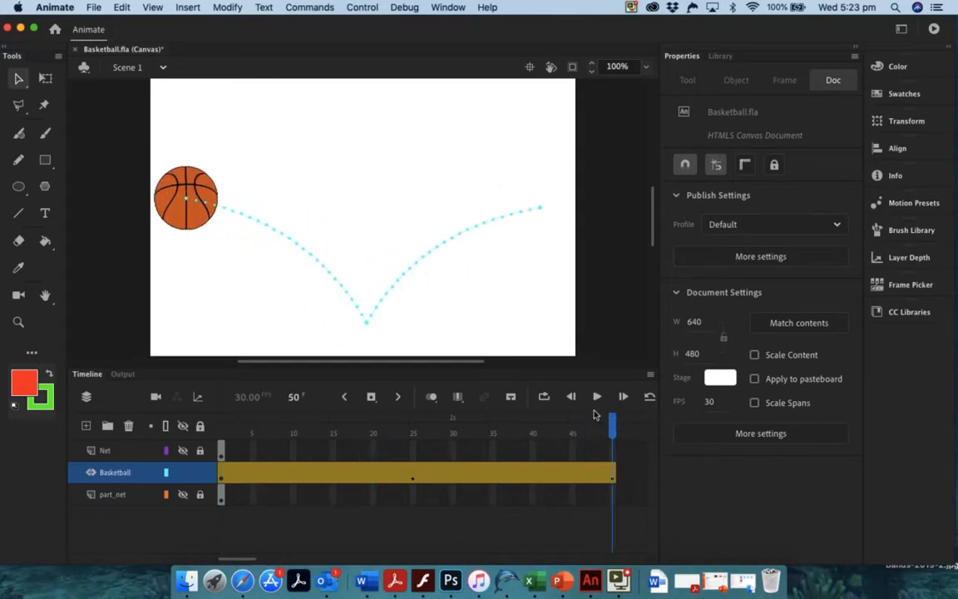
left_click_drag(613, 427, 150, 405)
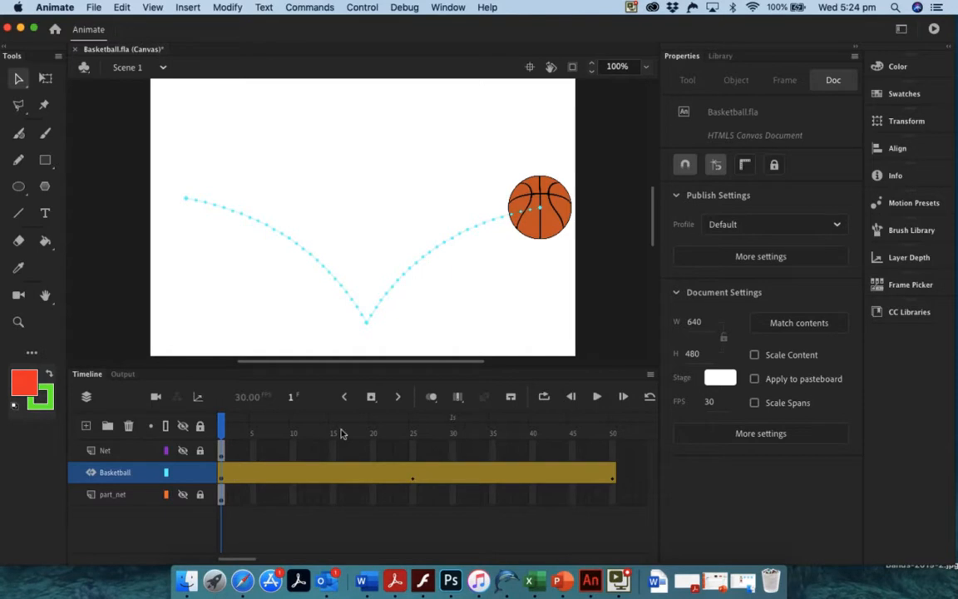
Step: Set the Basketball motion tween's rotation to Counter clockwise with a count of 3
left_click(240, 476)
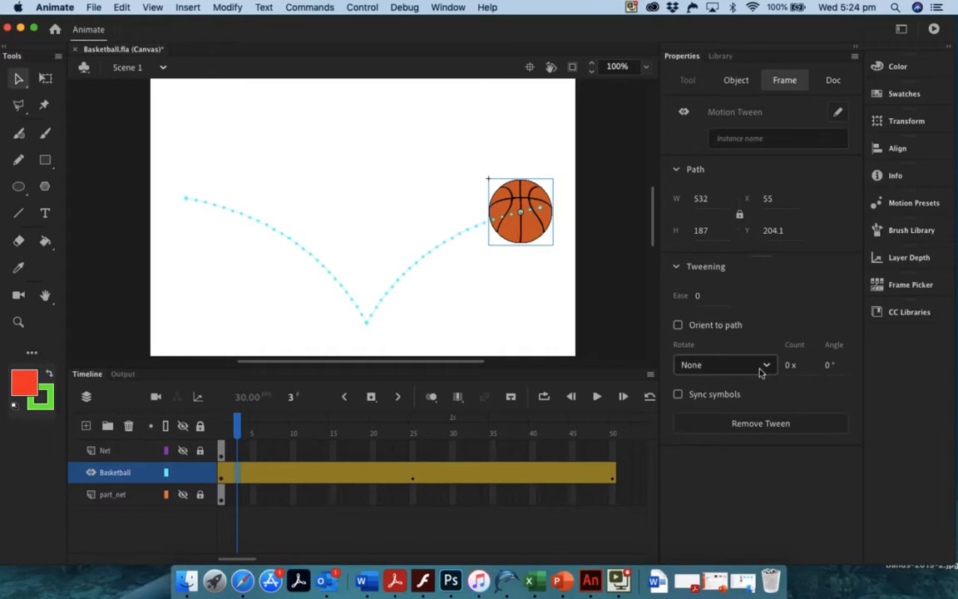
left_click(722, 364)
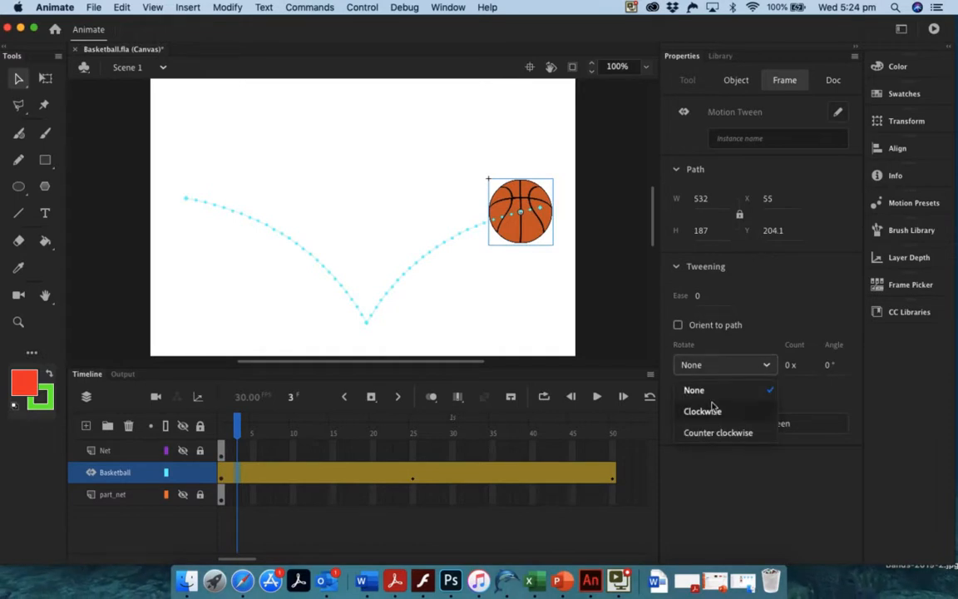
left_click(700, 433)
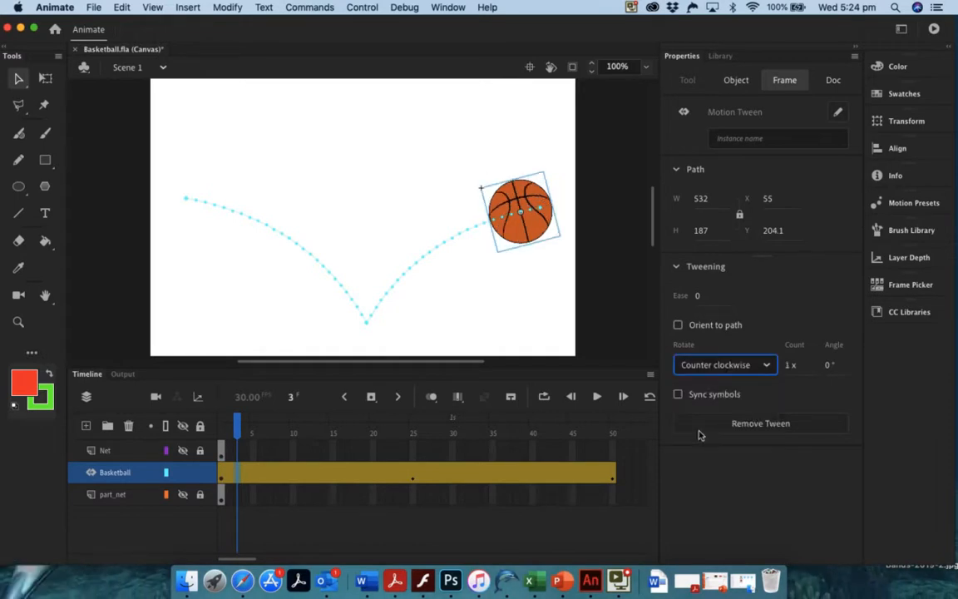
left_click(789, 369)
type("3")
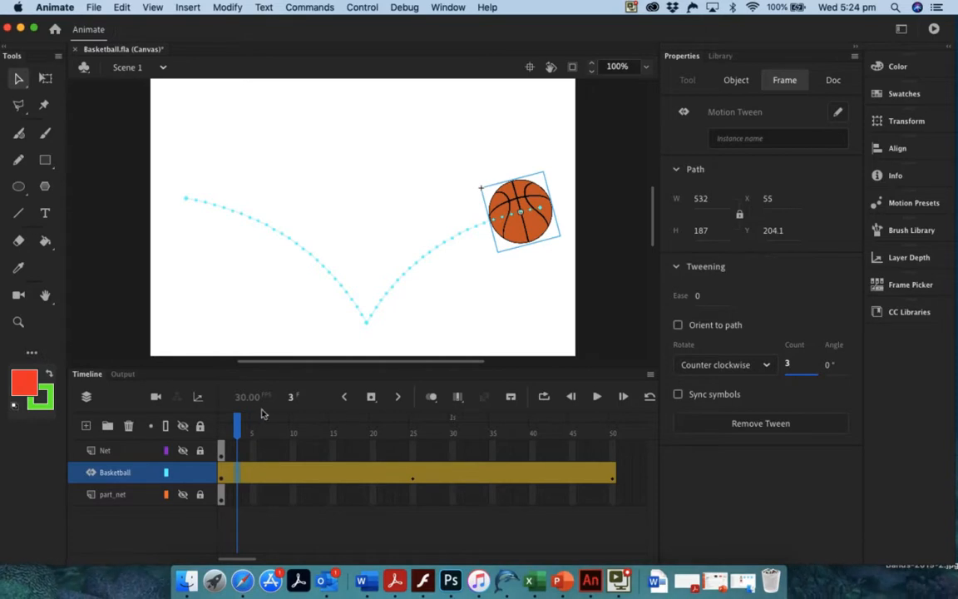
Step: Return to frame 1 and play the basketball animation to check its spin
left_click_drag(231, 425, 221, 425)
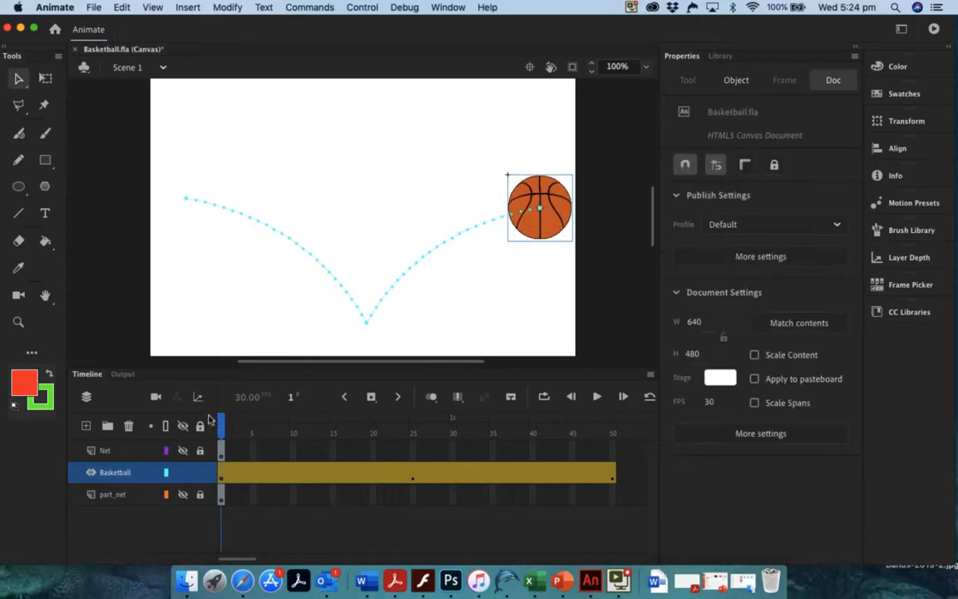
left_click(597, 397)
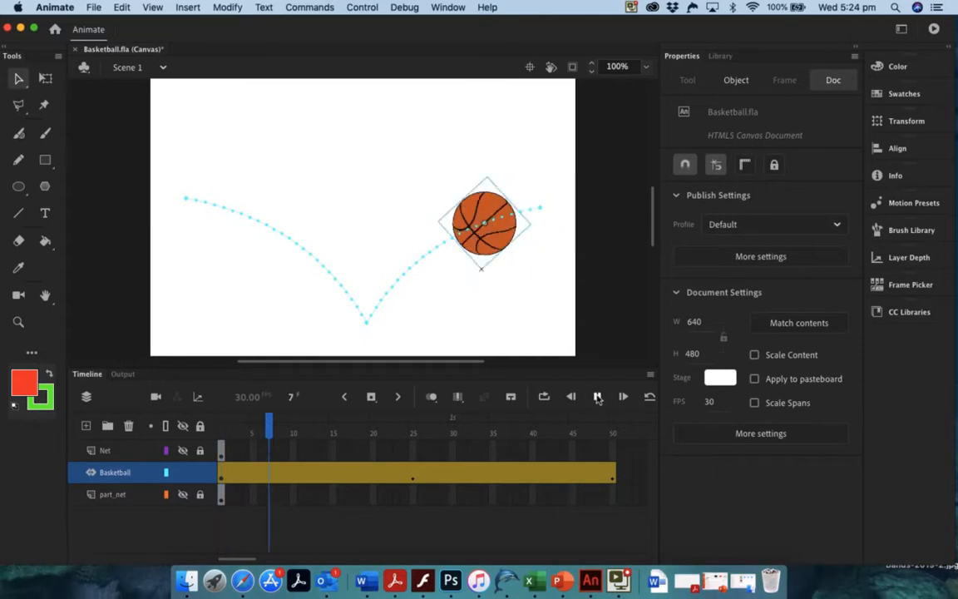
left_click(597, 396)
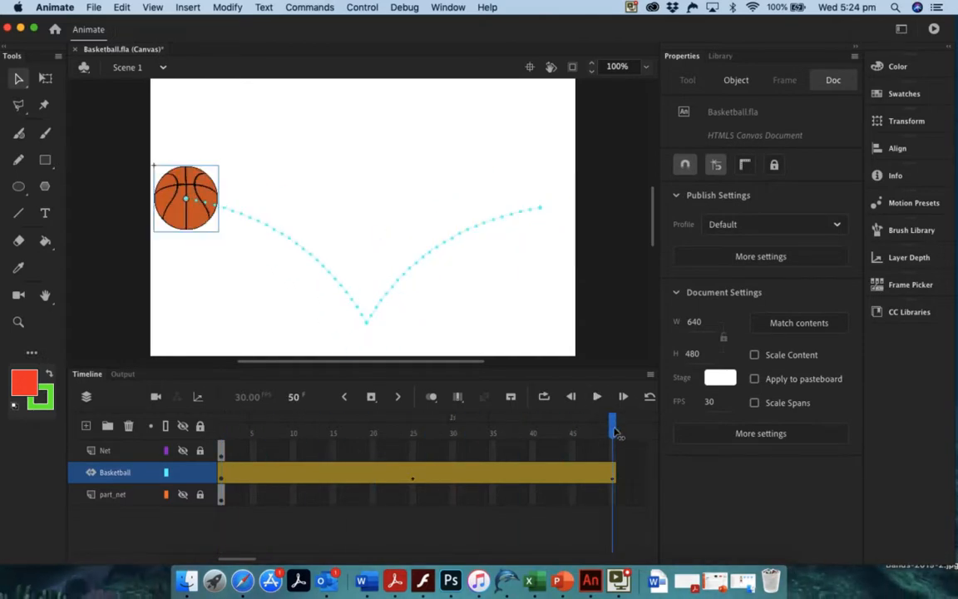
left_click(613, 430)
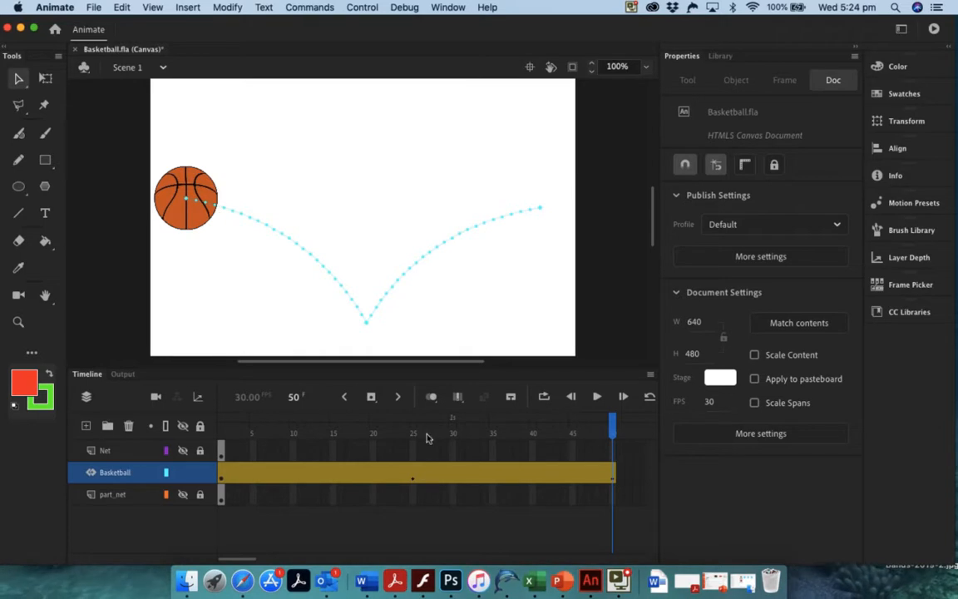
Step: At frame 50, shrink the basketball proportionally to a height of about 50 and play the animation from frame 1
left_click(181, 176)
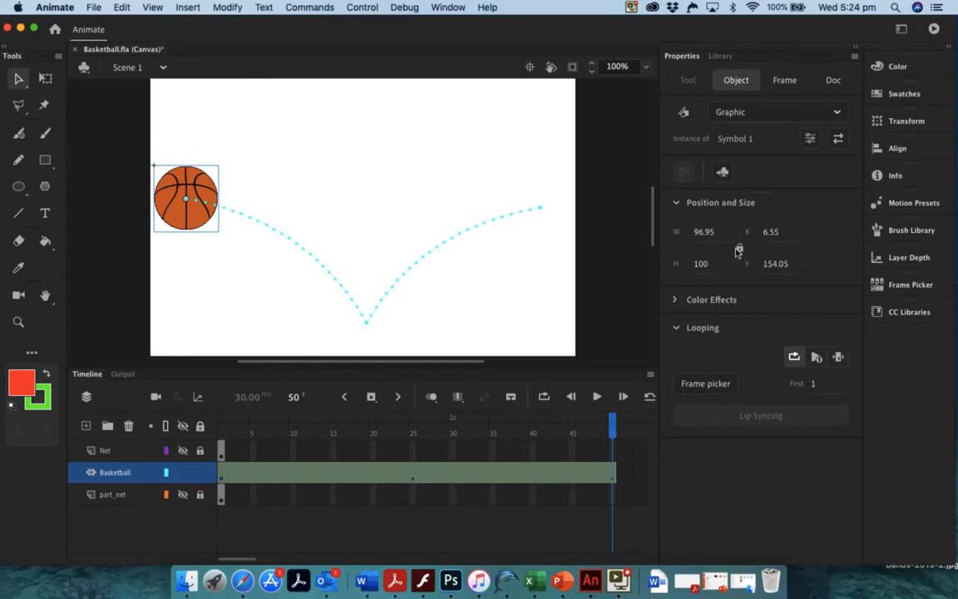
left_click(697, 264)
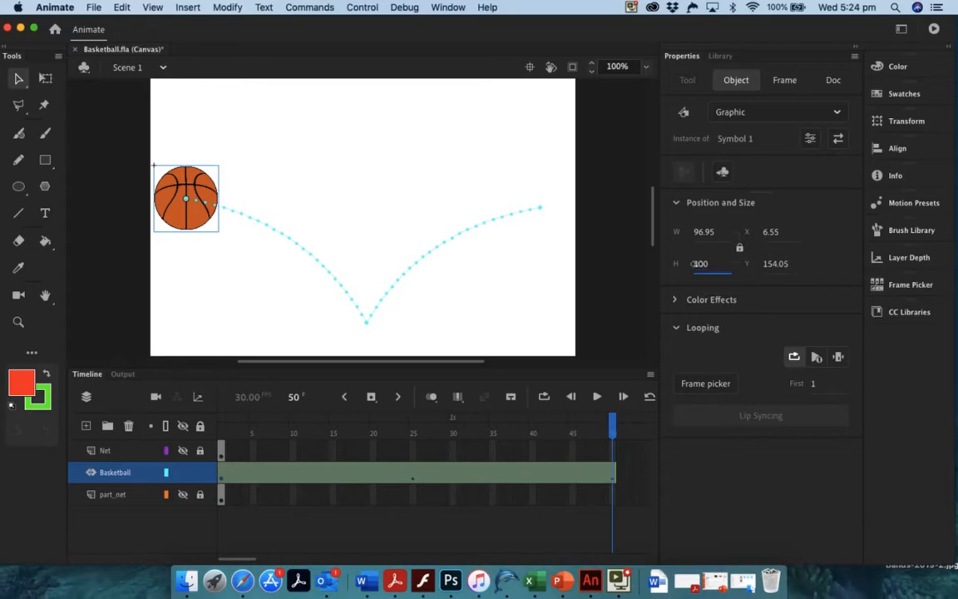
left_click_drag(697, 264, 657, 262)
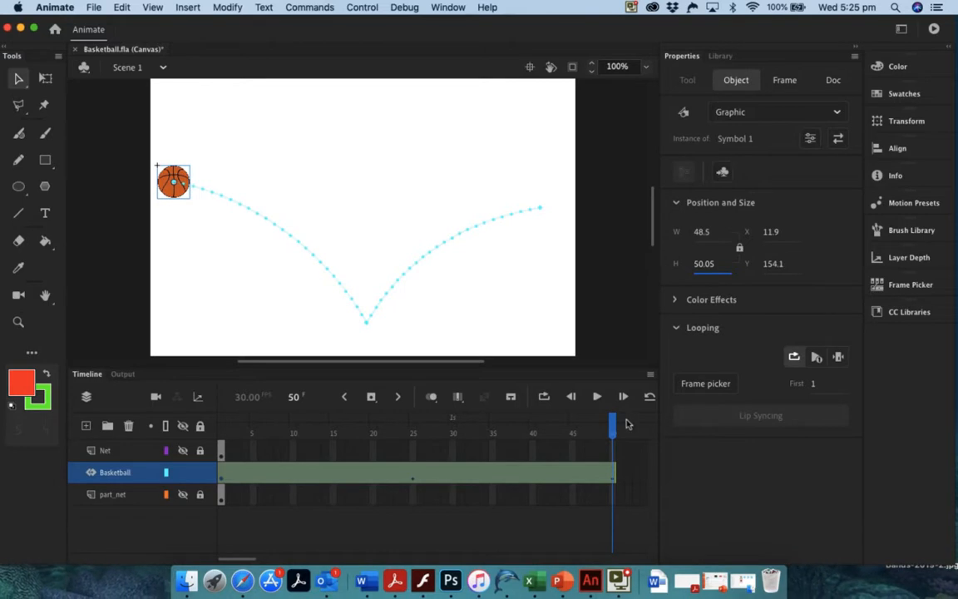
left_click_drag(614, 426, 7, 422)
left_click(597, 397)
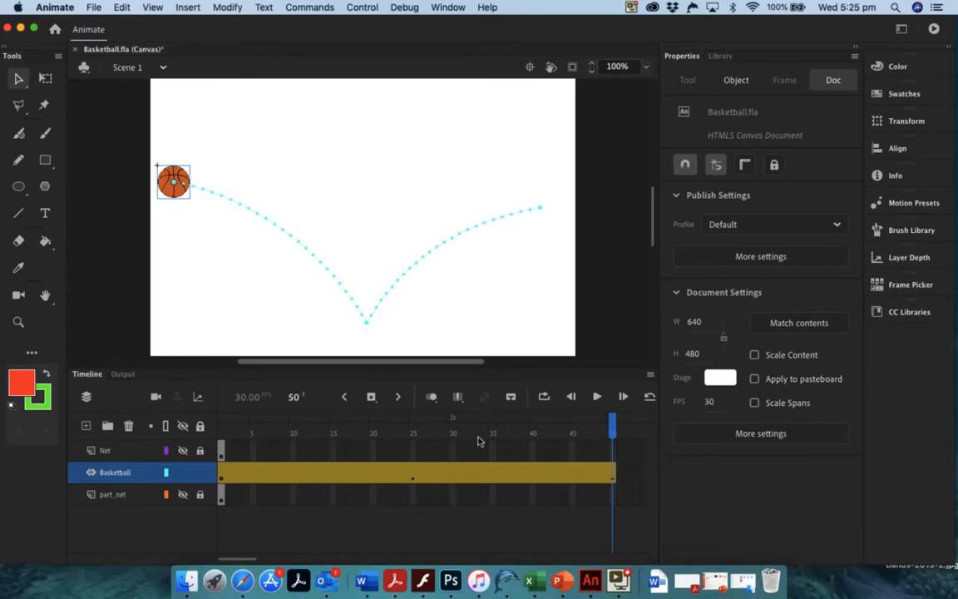
Step: At frame 50, enlarge the basketball proportionally to a height of about 201 and play the animation from frame 1
left_click(174, 192)
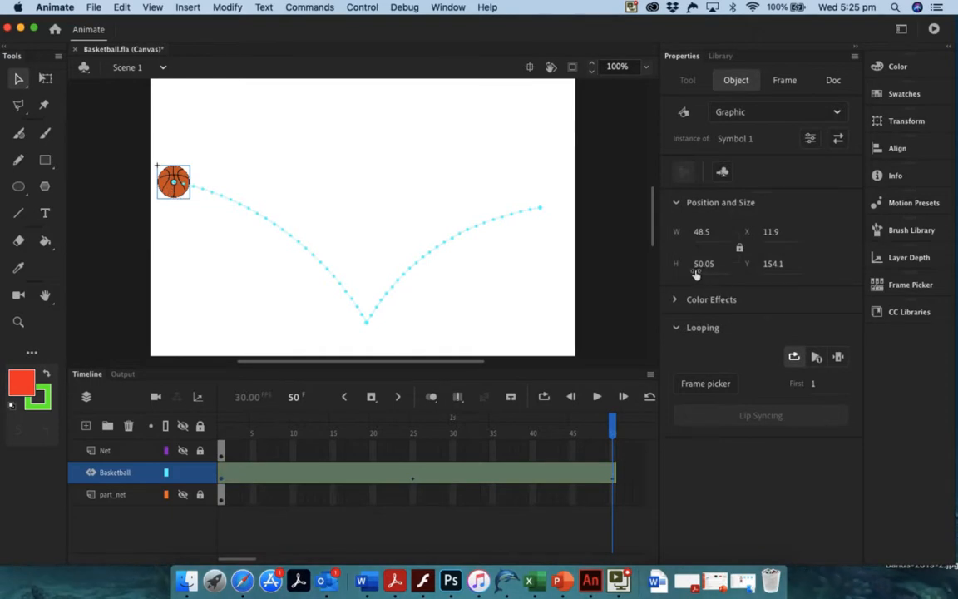
left_click_drag(697, 267, 804, 269)
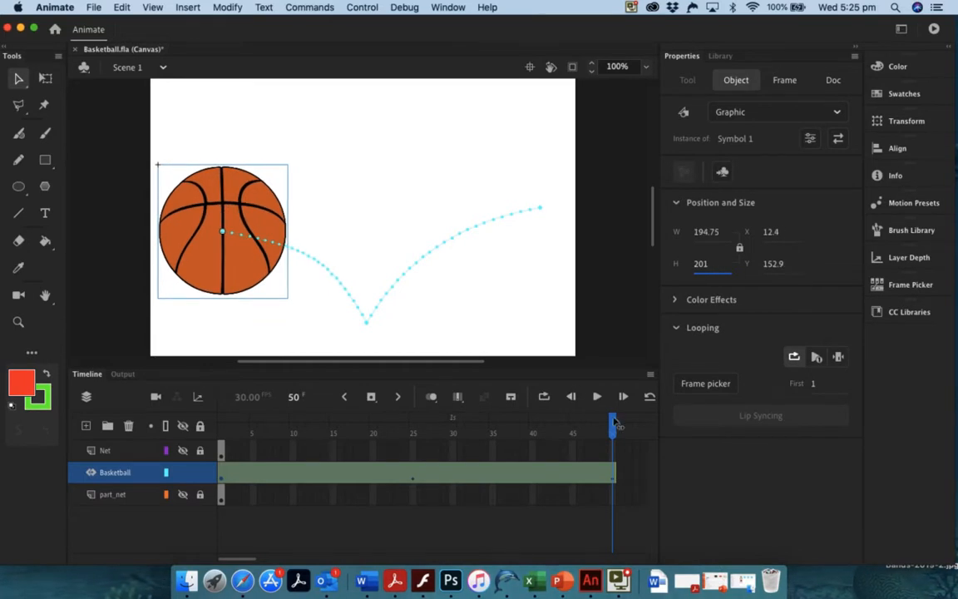
left_click_drag(611, 425, 136, 447)
left_click(596, 396)
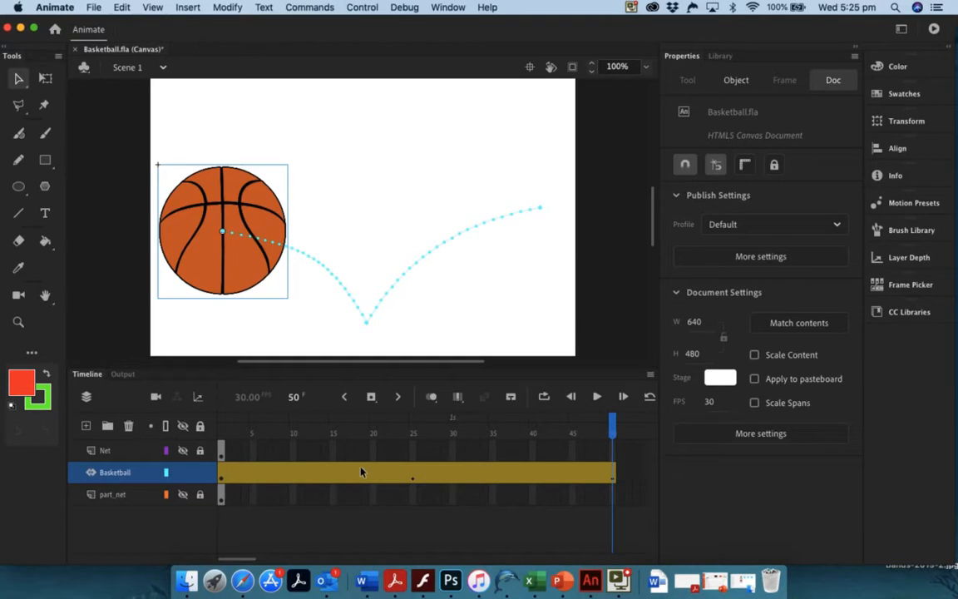
key("Return")
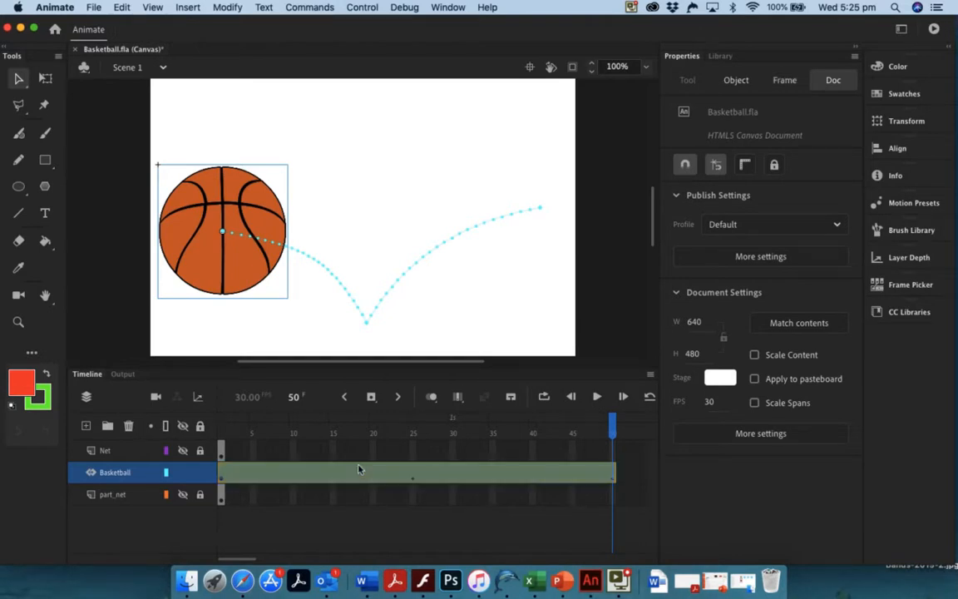
Step: Undo the basketball's resizing and motion tween edits back to the single untweened keyframe at frame 1
key("super+z")
key("super+z")
key("super+z")
key("super+z")
key("super+z")
key("super+z")
key("super+z")
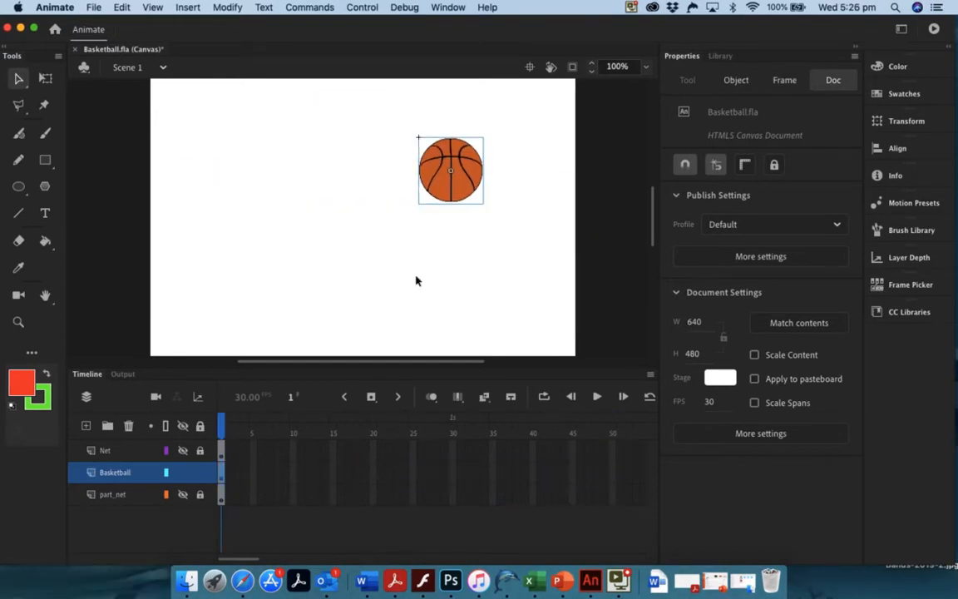
Step: Move the basketball to the stage's upper right corner, about X 535, Y 26, and extend all three layers to frame 50
left_click_drag(466, 178, 549, 123)
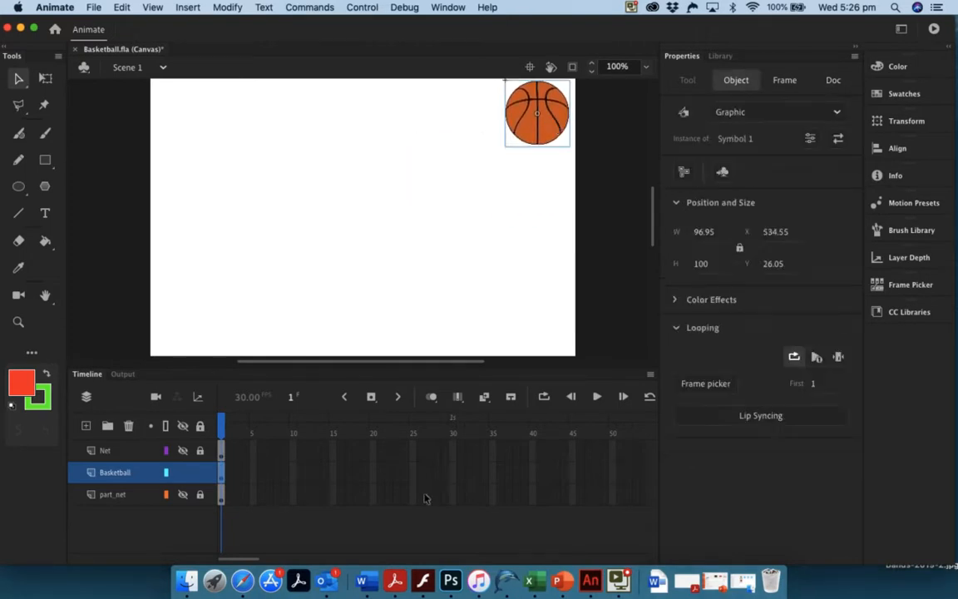
left_click(612, 452)
left_click_drag(613, 458, 613, 494)
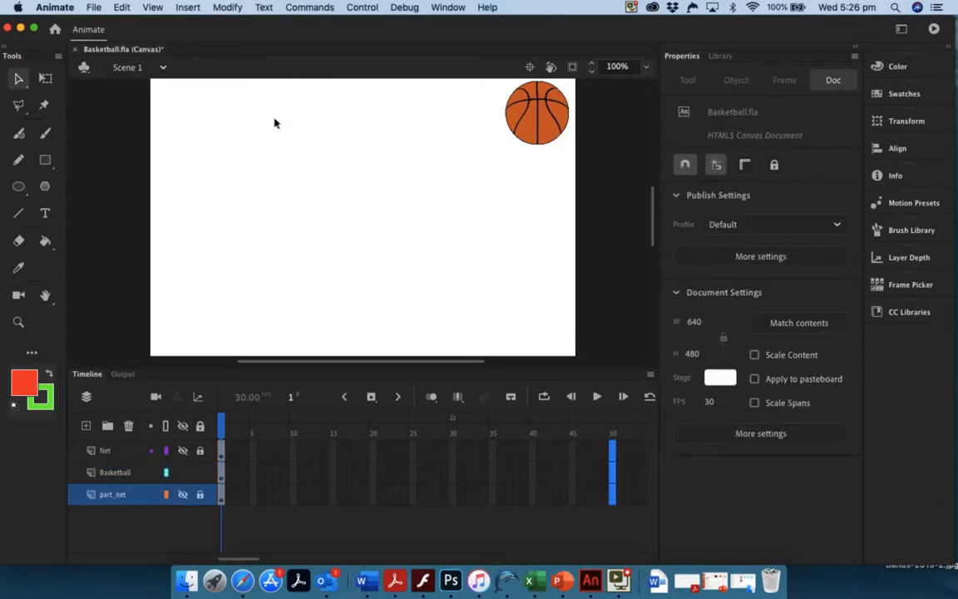
left_click(186, 10)
mouse_move(208, 90)
left_click(336, 123)
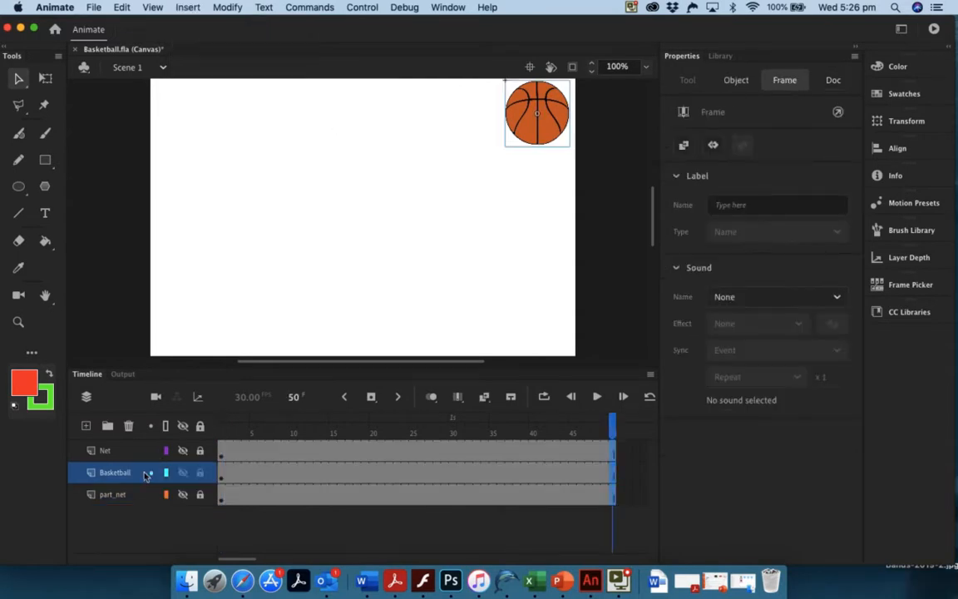
Step: Show the Net and part_net layers and select the Basketball layer
left_click(183, 451)
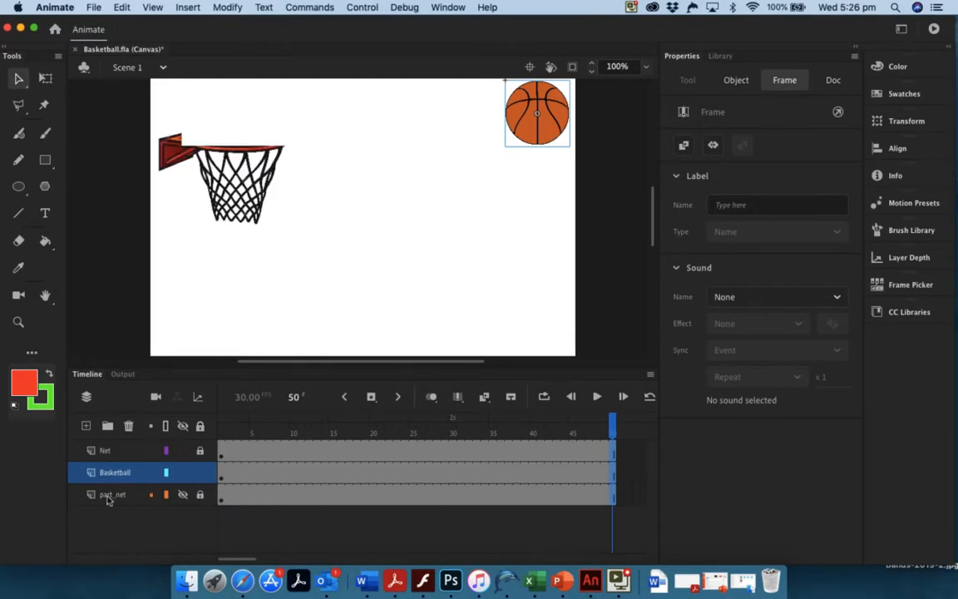
left_click(183, 494)
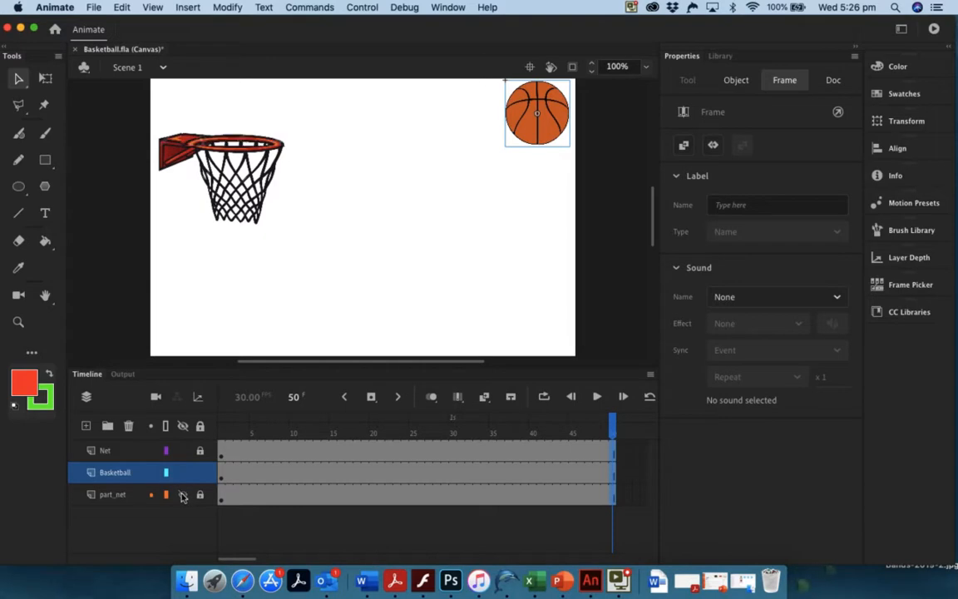
left_click(123, 476)
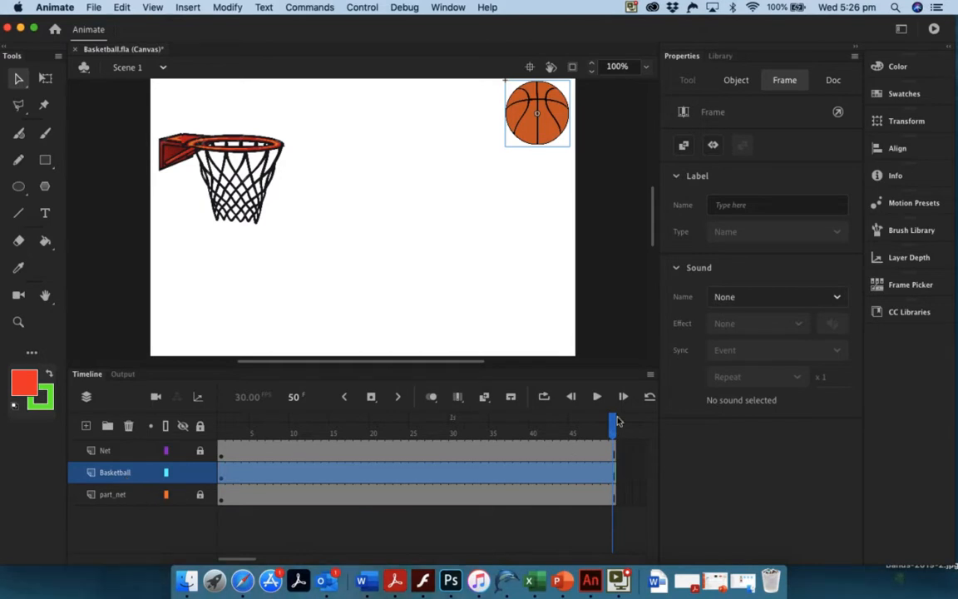
Step: Create a motion tween on the Basketball layer
left_click_drag(612, 431, 220, 431)
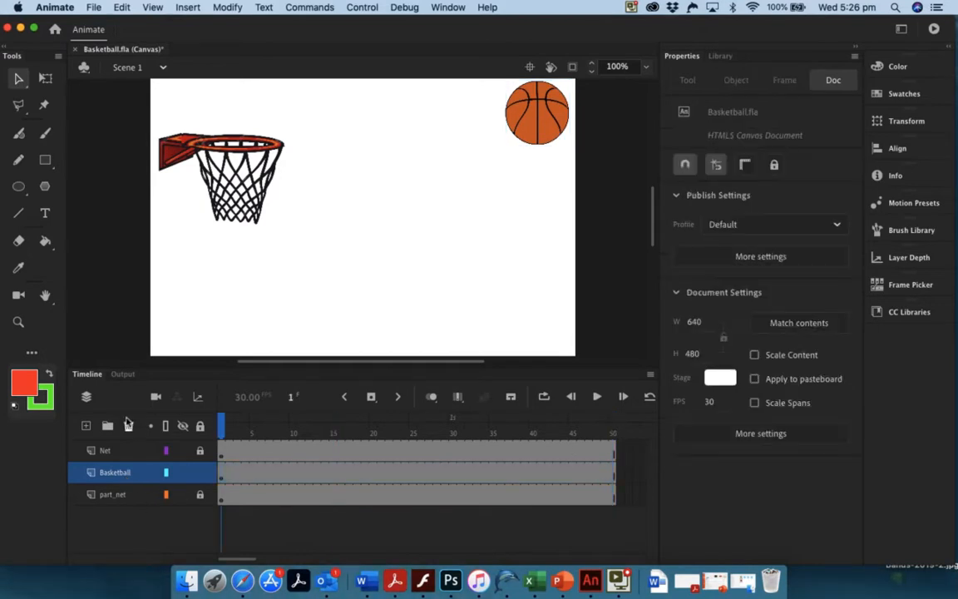
left_click(226, 477)
right_click(226, 477)
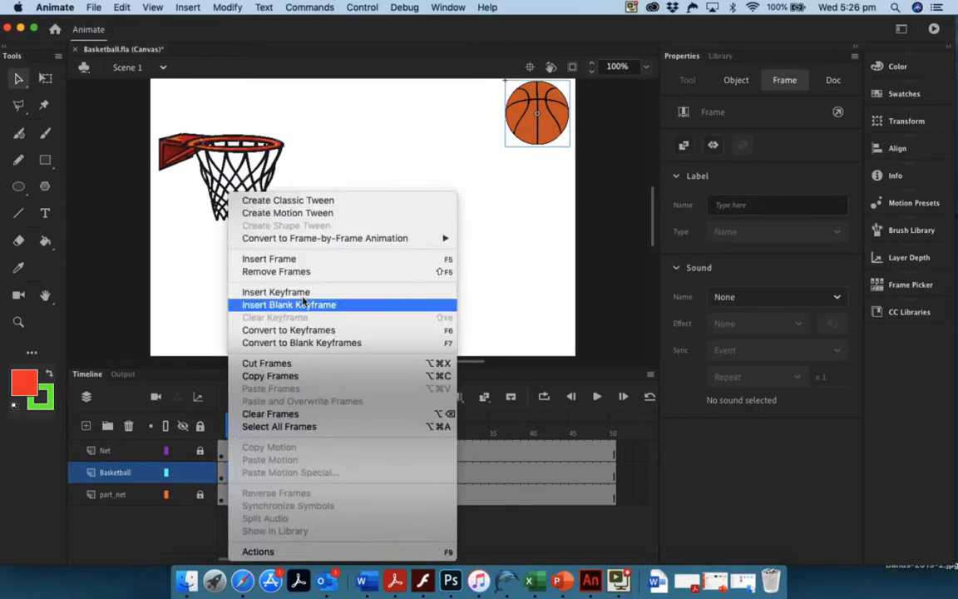
left_click(268, 212)
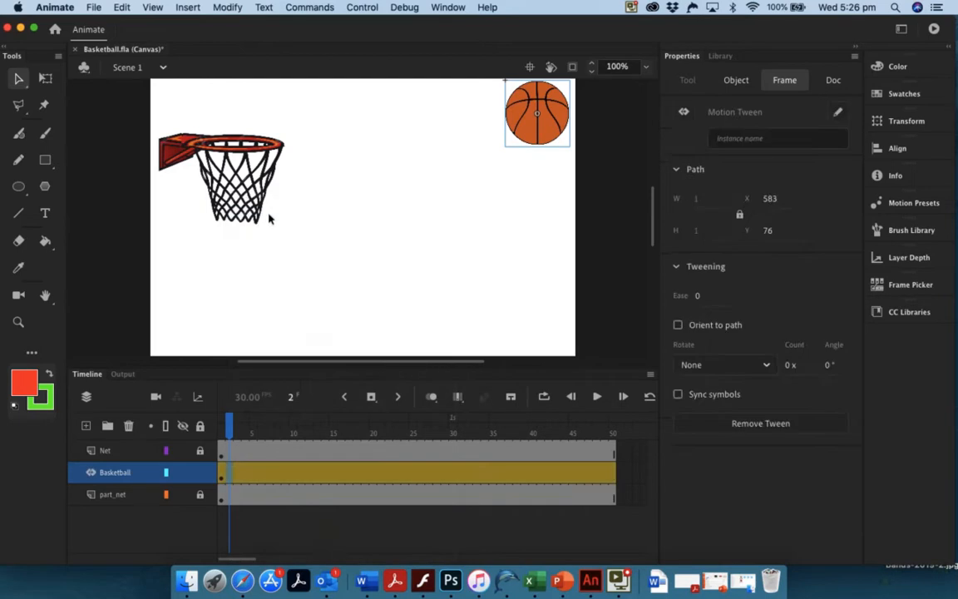
key("Return")
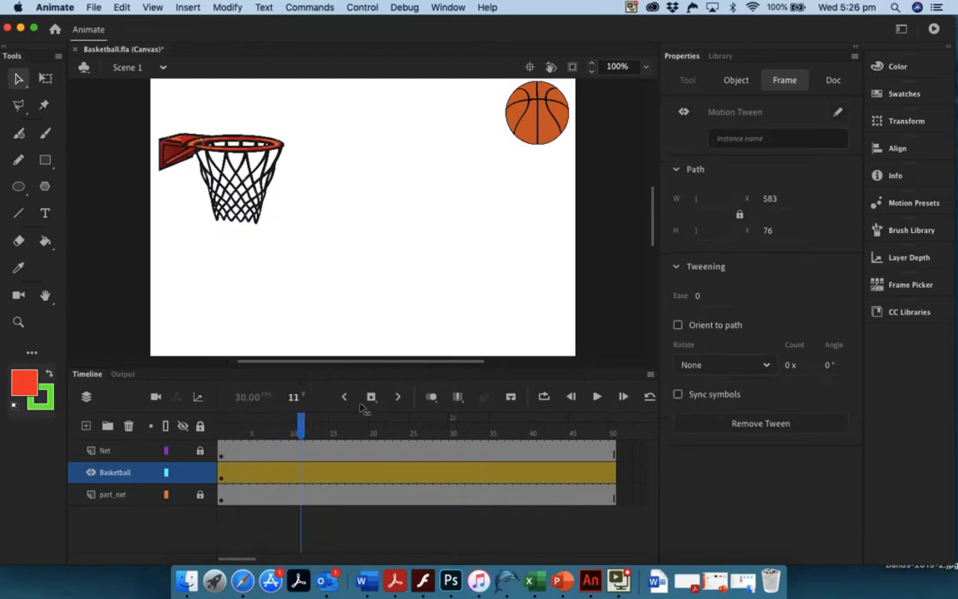
Step: At frame 50, move the basketball to the floor below the net, about X 80, Y 344, and scrub back to frame 1
left_click(547, 426)
left_click_drag(547, 426, 613, 426)
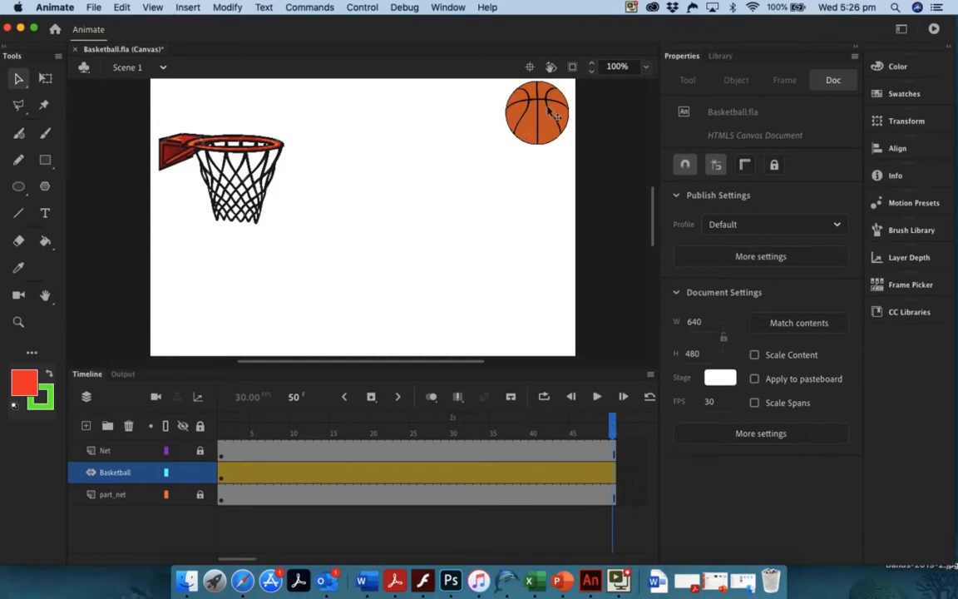
left_click_drag(527, 129, 227, 339)
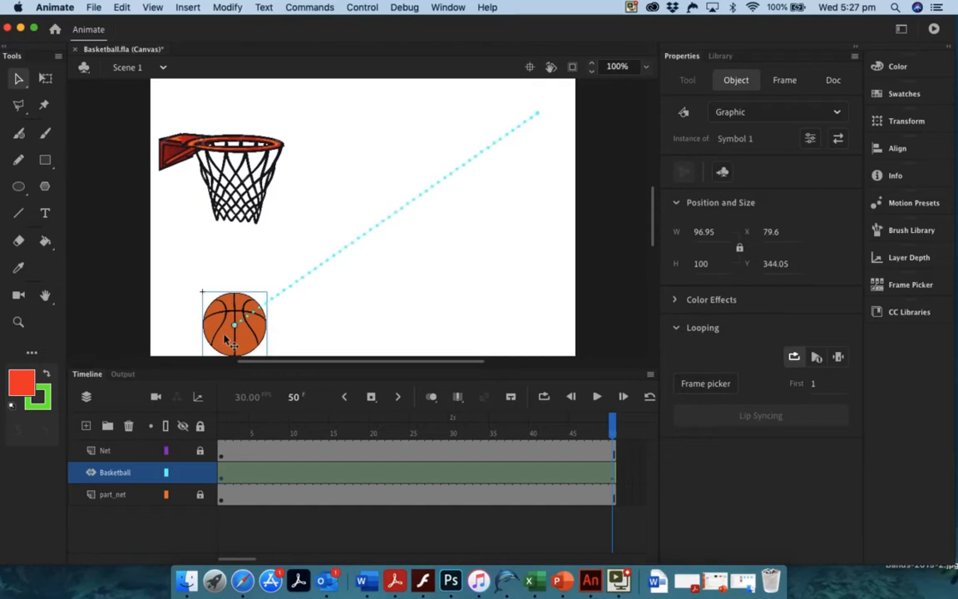
left_click_drag(612, 426, 175, 432)
left_click(170, 428)
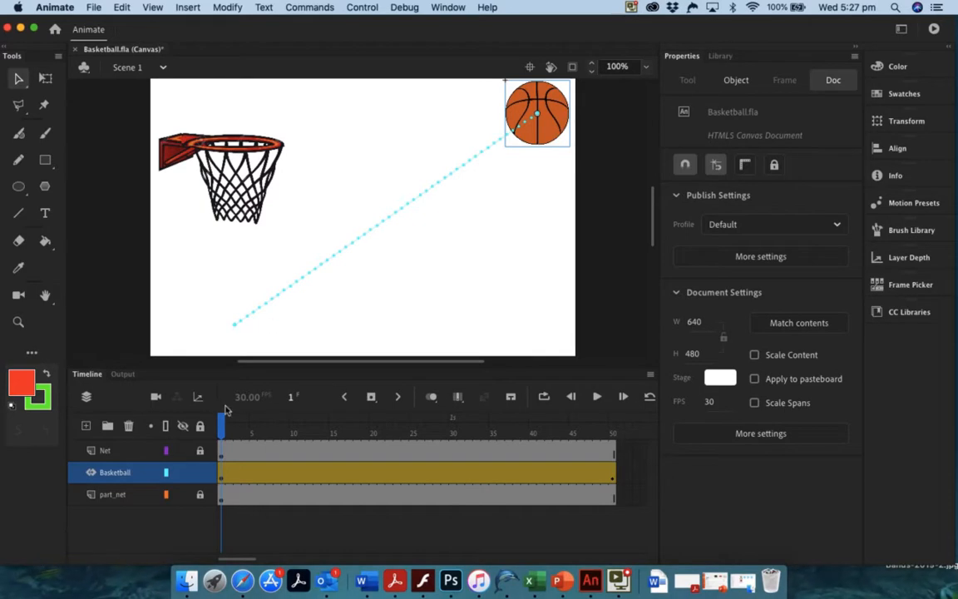
Step: Move the basketball down to about X 451, Y 344 at frame 10 and up to about X 358, Y 90 at frame 20
left_click(235, 426)
left_click_drag(234, 425, 295, 420)
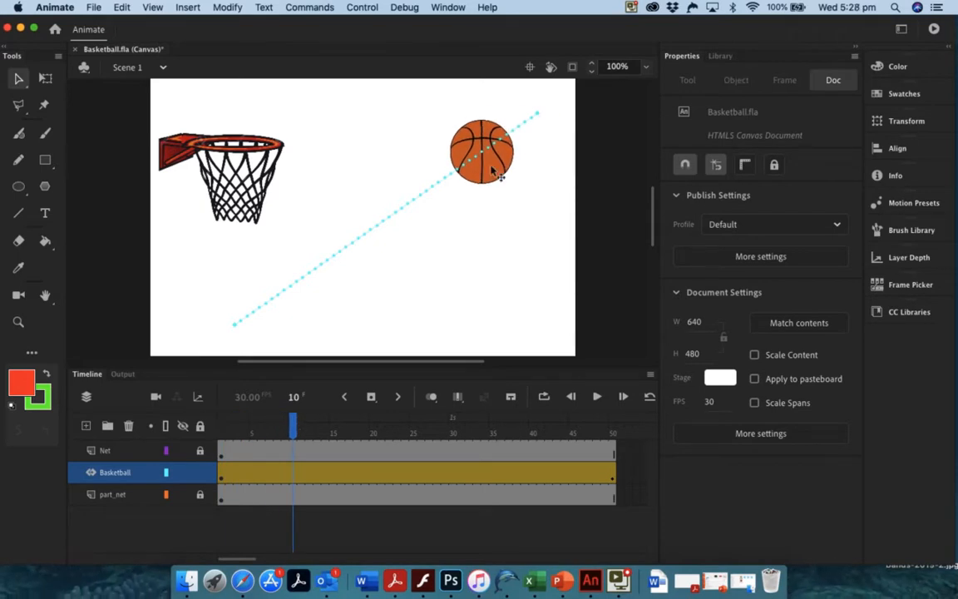
left_click_drag(492, 167, 493, 339)
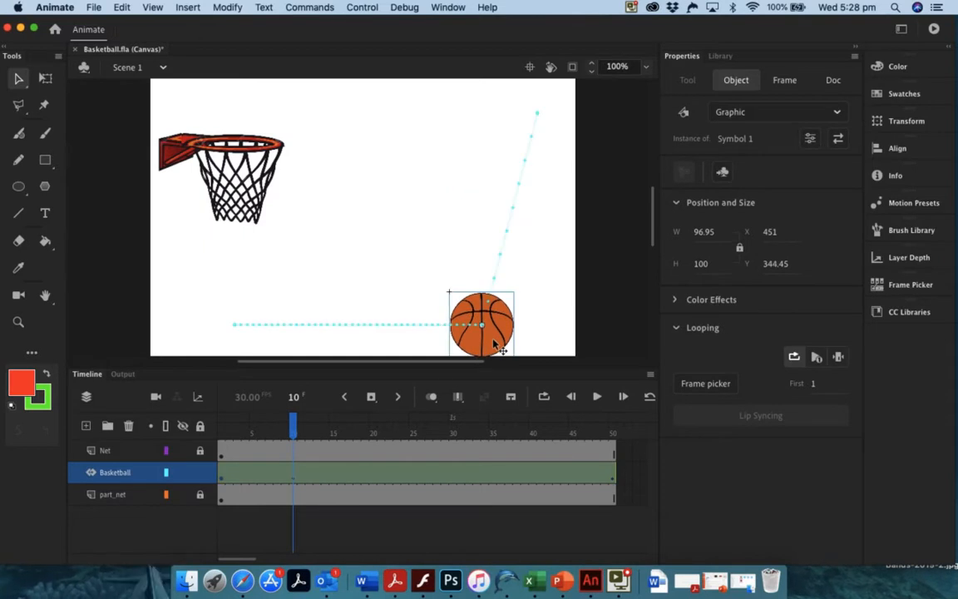
left_click(297, 428)
left_click_drag(297, 428, 381, 378)
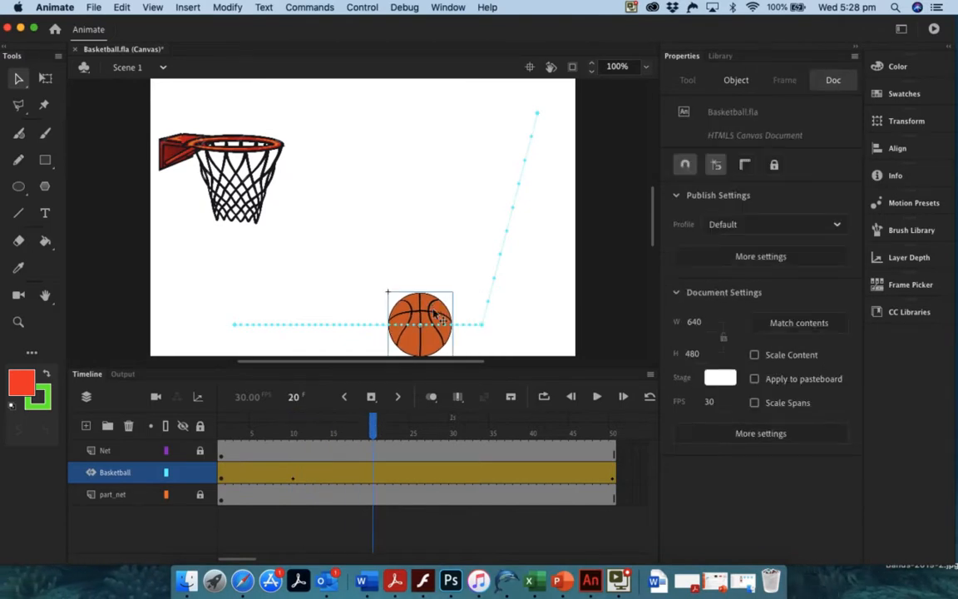
left_click_drag(435, 315, 434, 148)
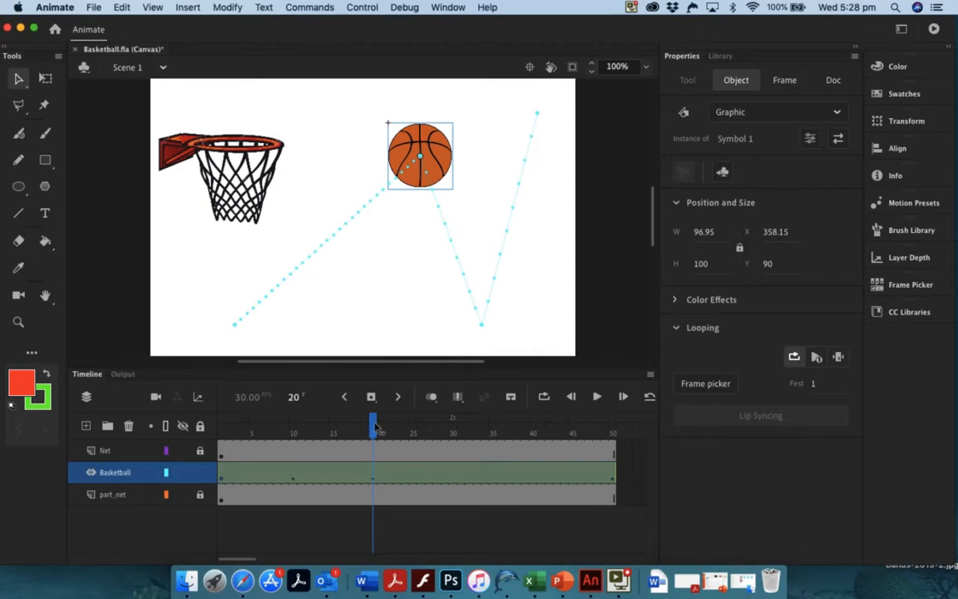
Step: Move the basketball down to about X 312, Y 343 at frame 25 and up to about X 225, Y 32 at frame 32
left_click_drag(374, 427, 413, 420)
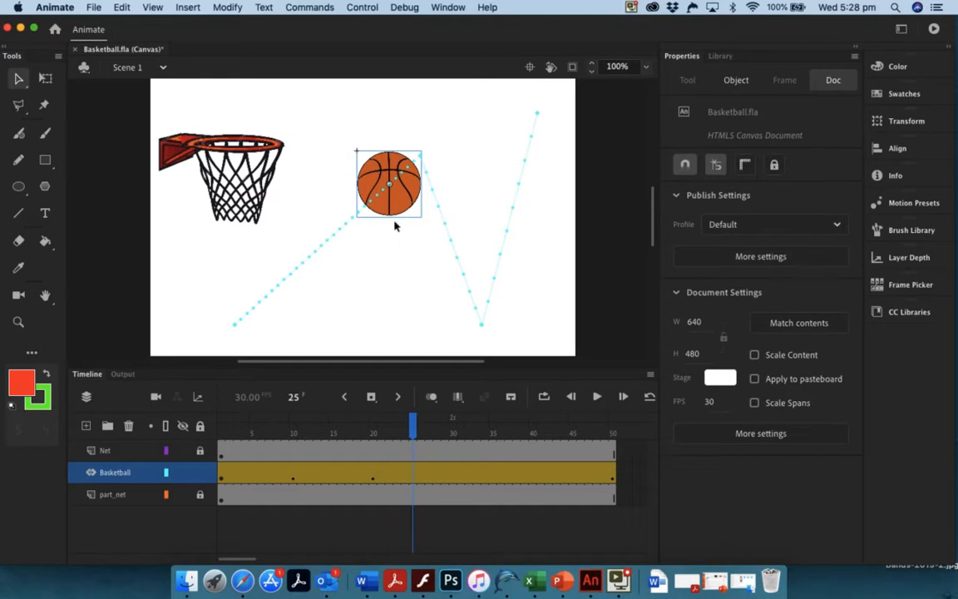
left_click_drag(400, 203, 402, 348)
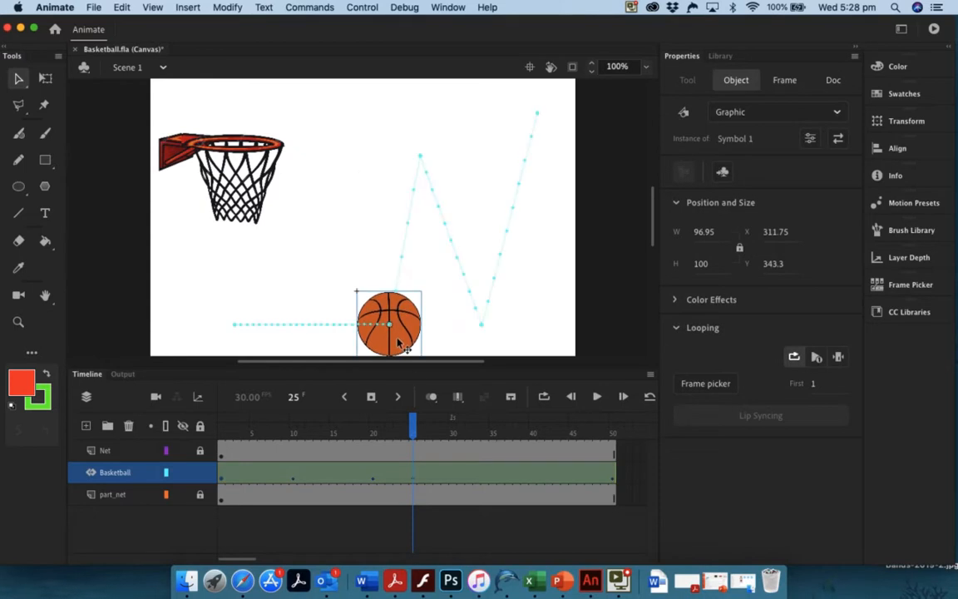
left_click_drag(414, 428, 470, 426)
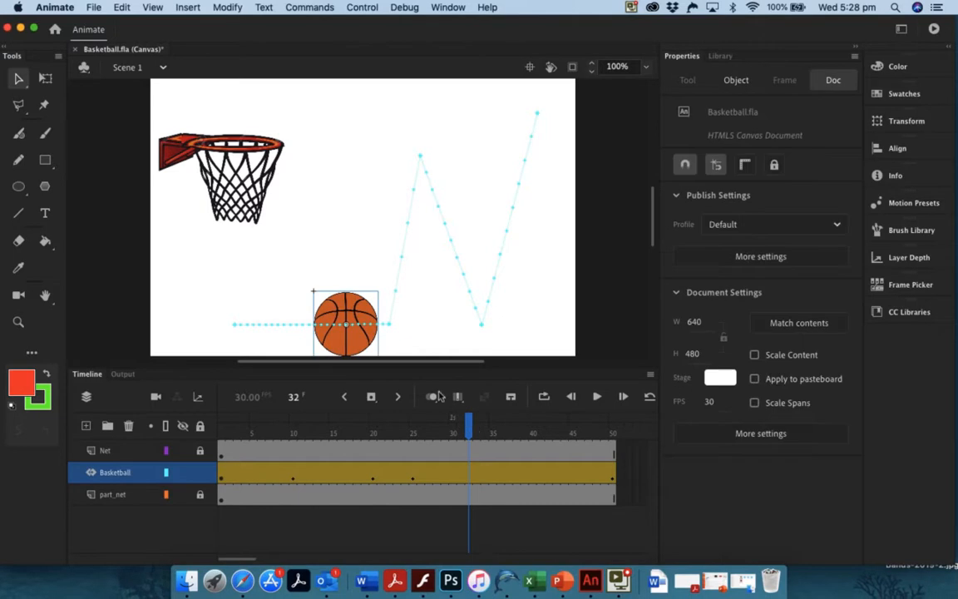
left_click_drag(353, 308, 338, 98)
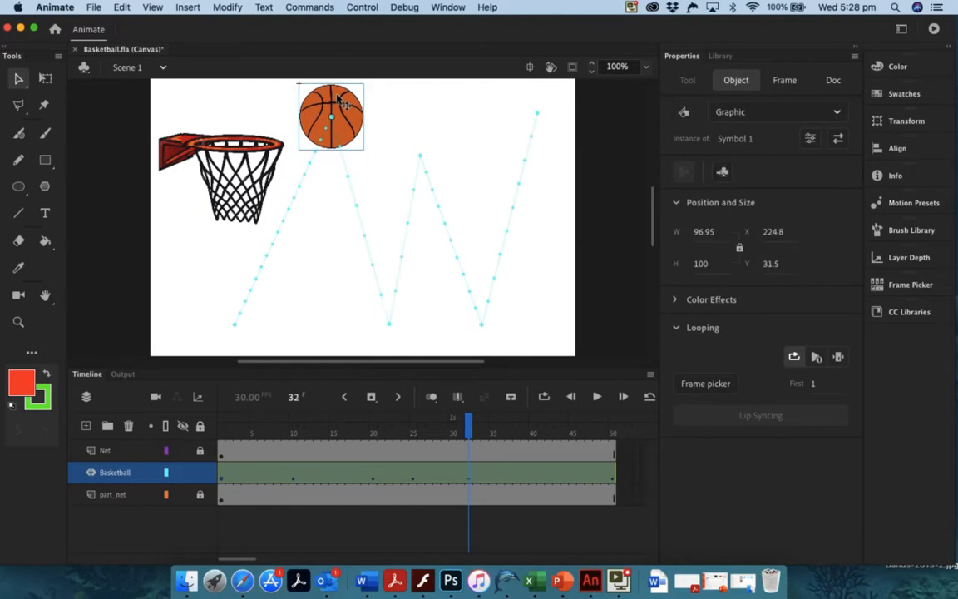
Step: At frame 38, move the basketball just above the hoop, about X 88, Y 39, and play the animation from frame 1
left_click_drag(467, 424, 516, 413)
left_click(462, 368)
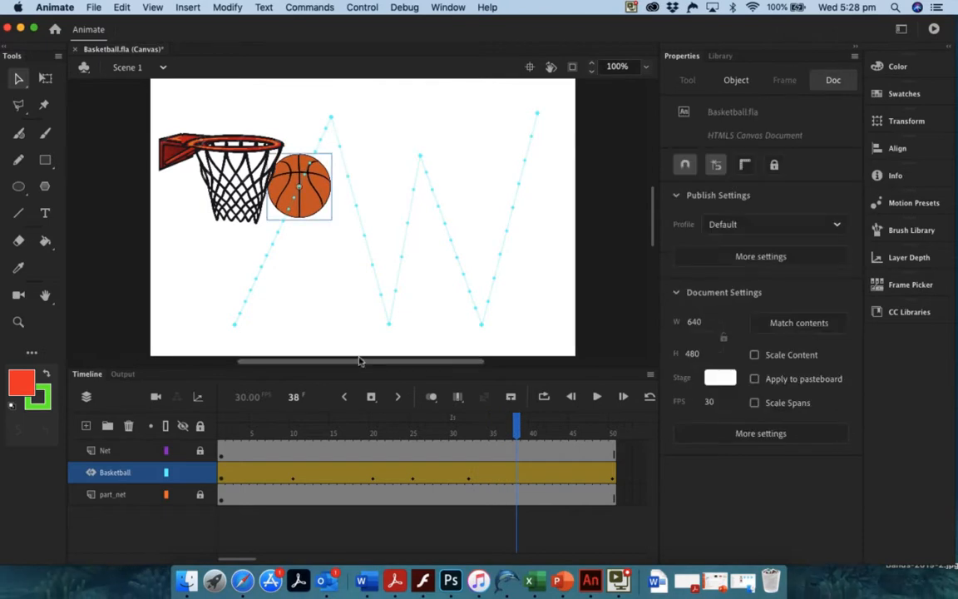
left_click_drag(318, 171, 258, 106)
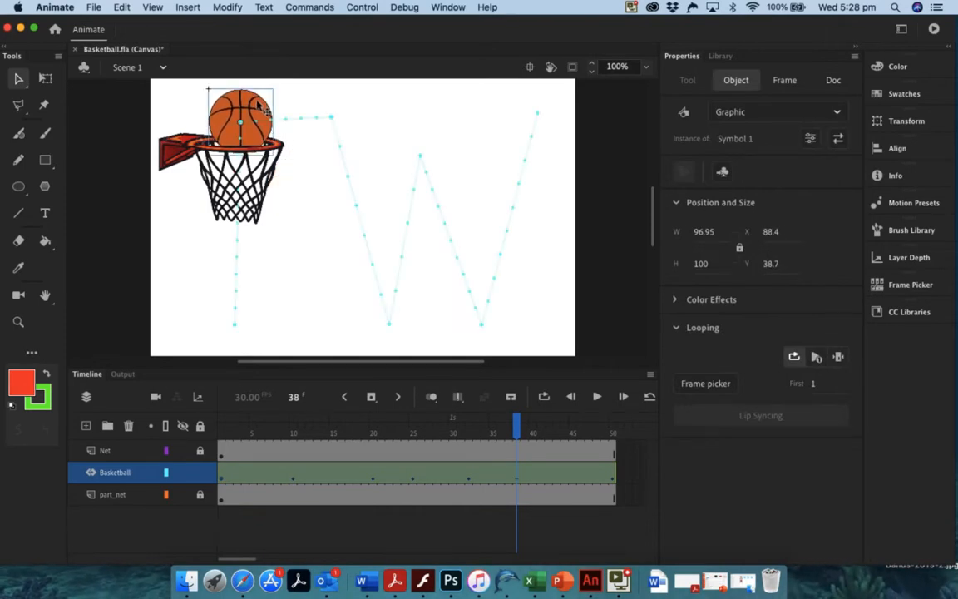
left_click_drag(516, 424, 191, 397)
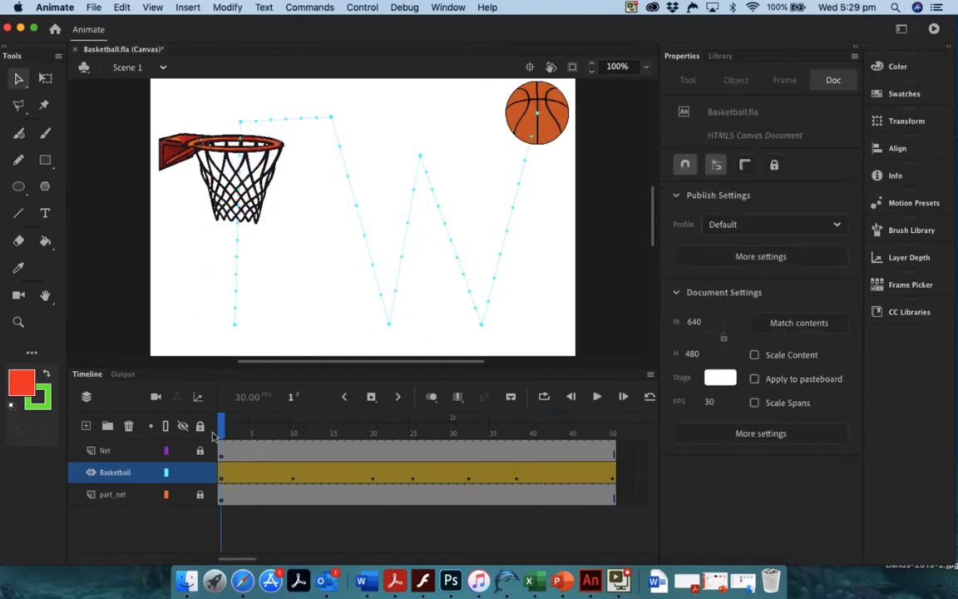
left_click(596, 397)
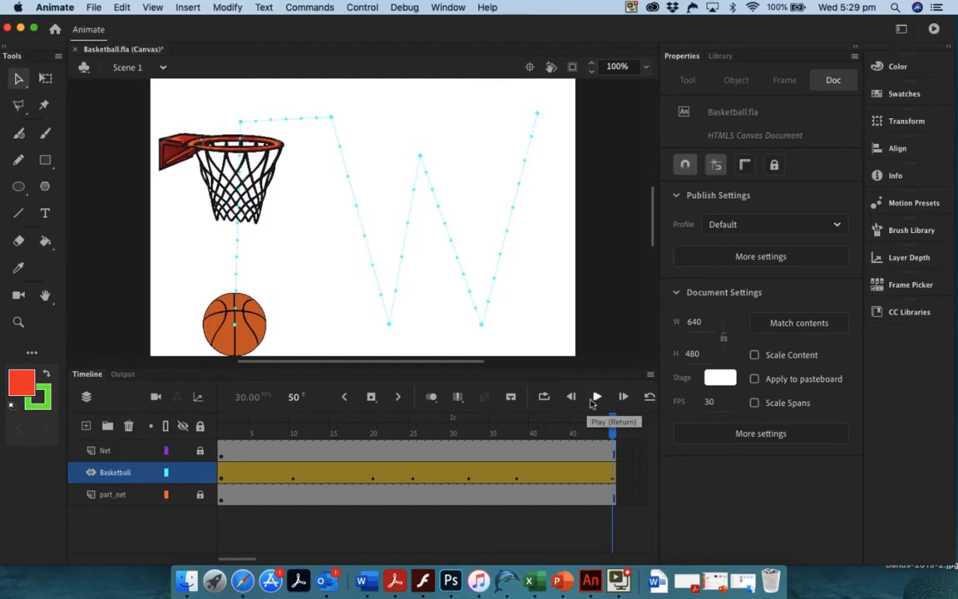
Step: Set the Basketball motion tween's rotation to Counter clockwise with a count of 3
left_click_drag(615, 424, 179, 426)
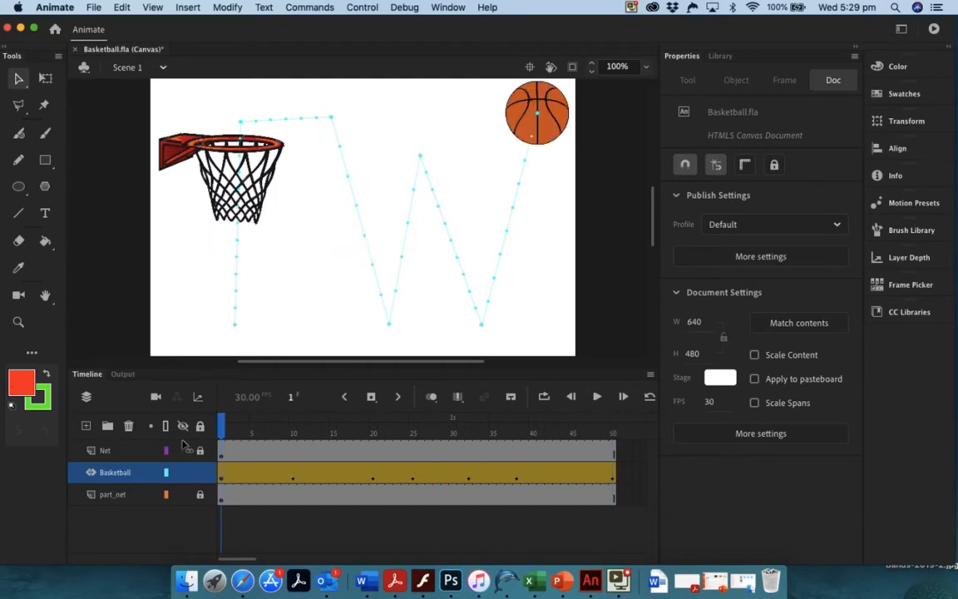
left_click(229, 474)
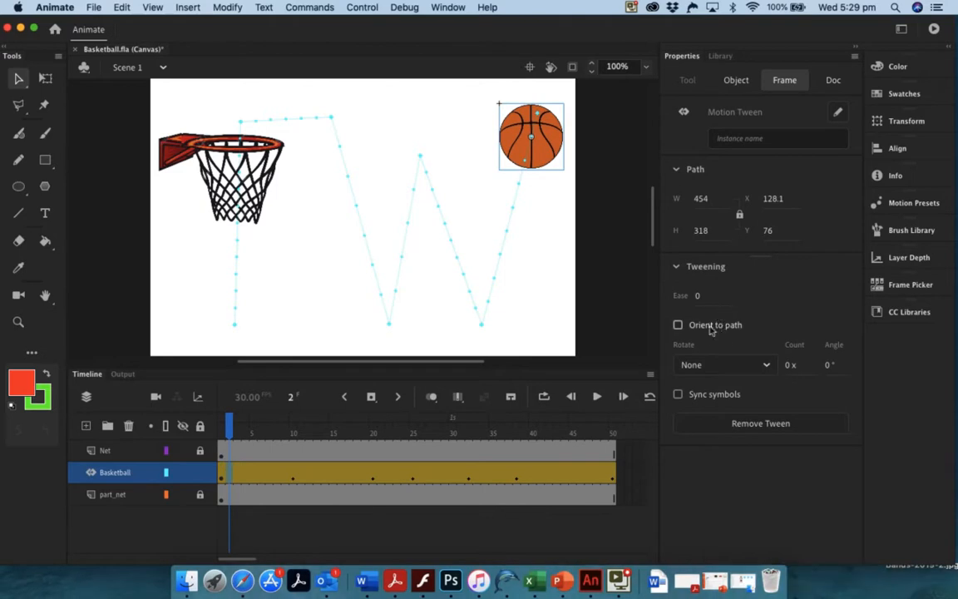
left_click(769, 365)
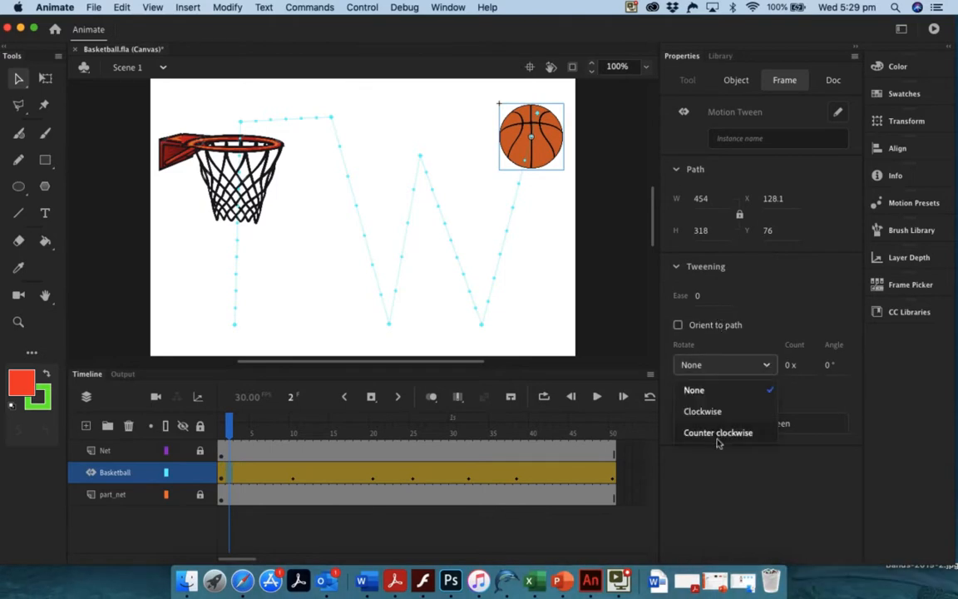
left_click(717, 433)
left_click(787, 365)
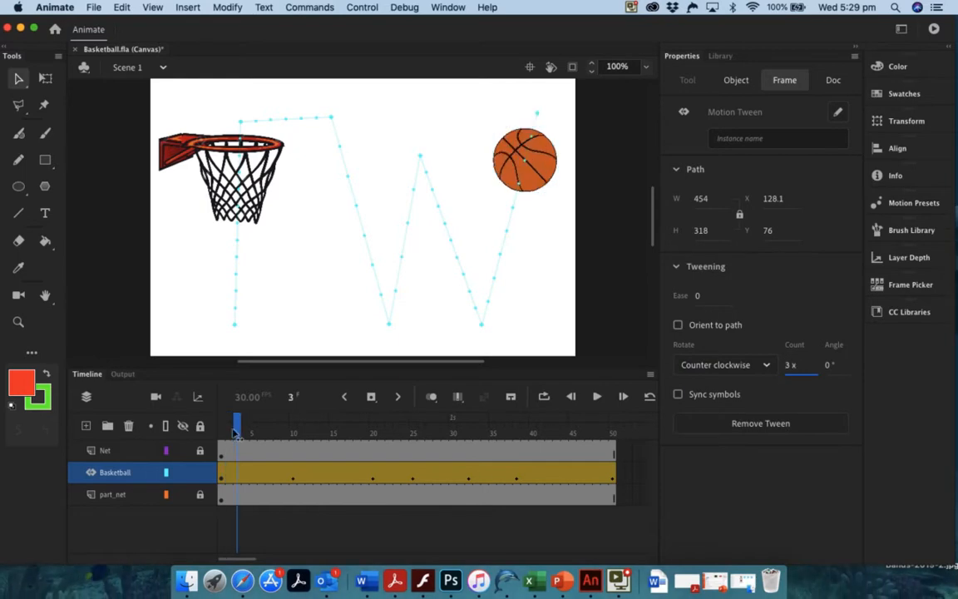
Step: Play the spinning basketball animation from frame 1 and scrub back to frame 39 to inspect the ball at the hoop
left_click(204, 392)
left_click(596, 396)
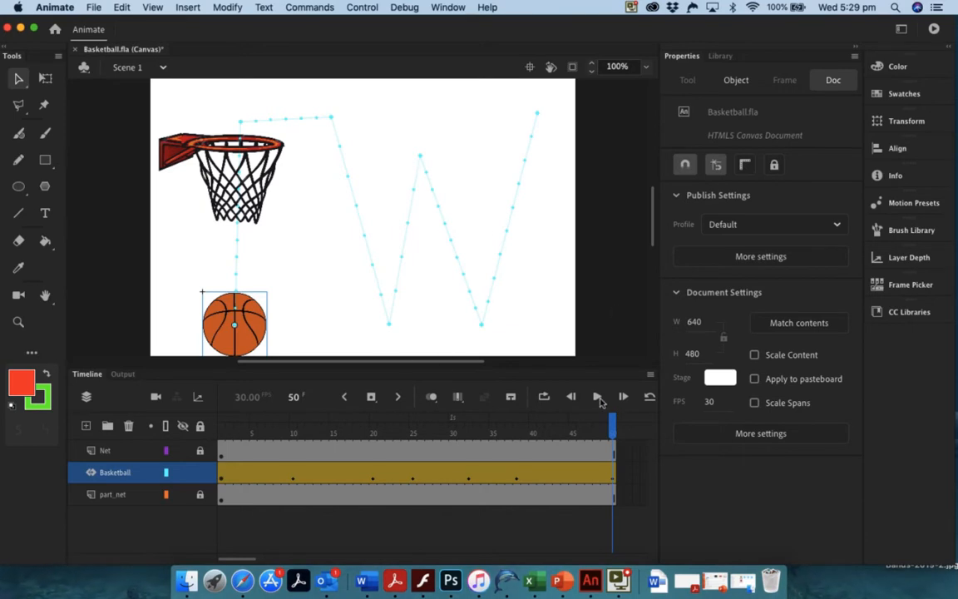
left_click_drag(612, 423, 522, 390)
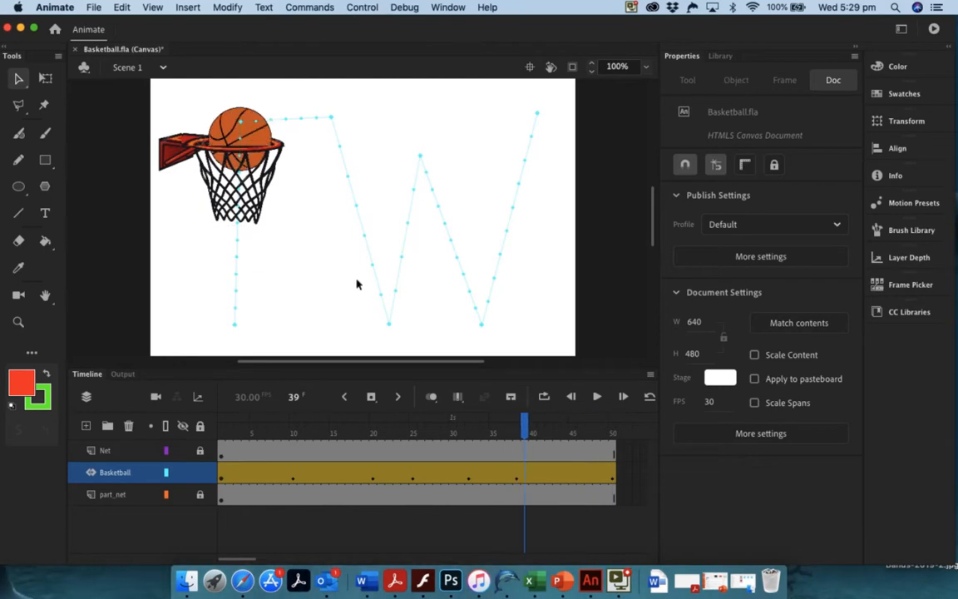